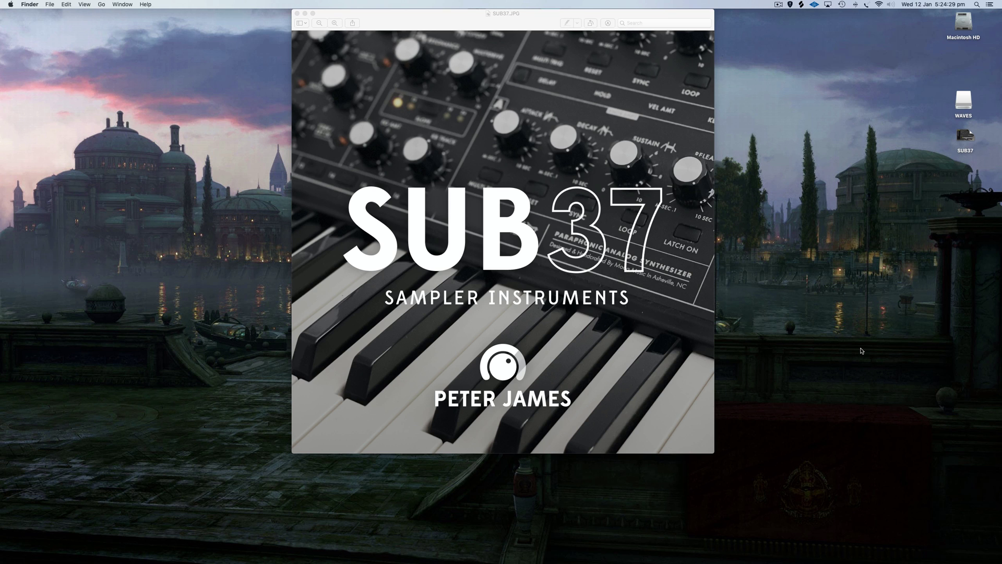
Step: Switch to Safari's MultiTracks SUB37 Presets page, a 17-patch bundle priced at $29
mouse_move(845, 552)
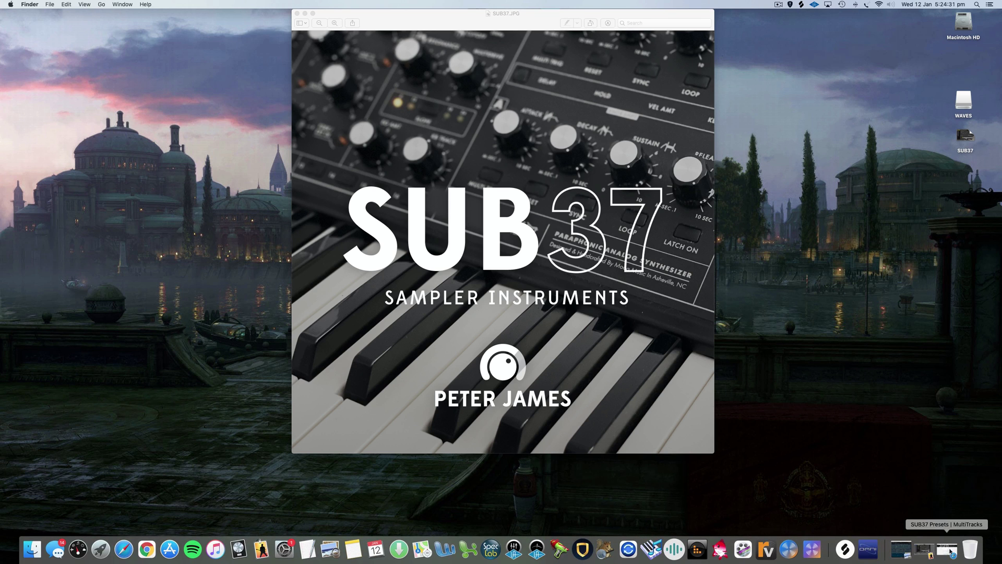
key(super+Tab)
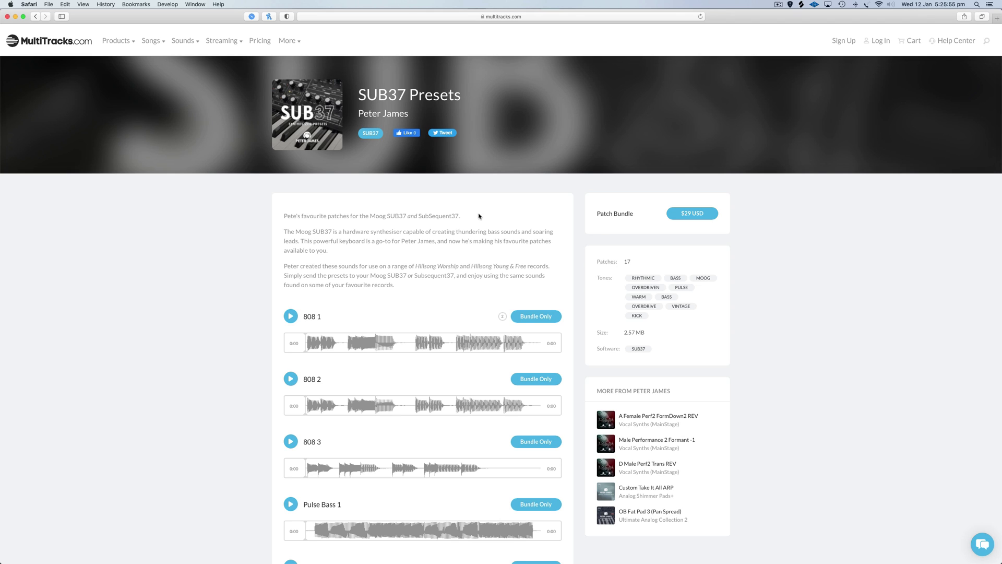
Step: Scroll the SUB37 Presets patch previews down past the Glide, Sub and Attack Drive basses
scroll(479, 216, down, 15)
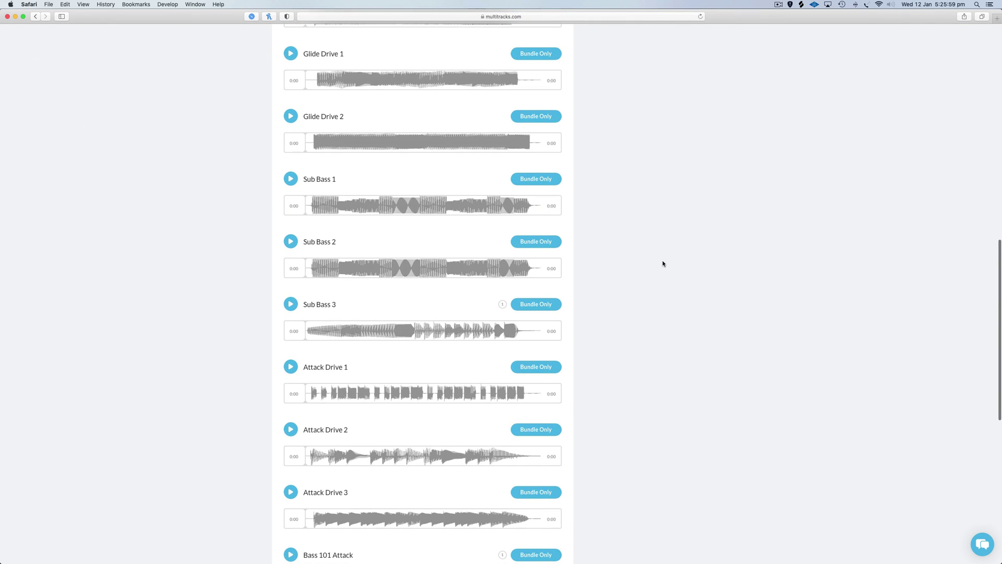
scroll(662, 262, down, 5)
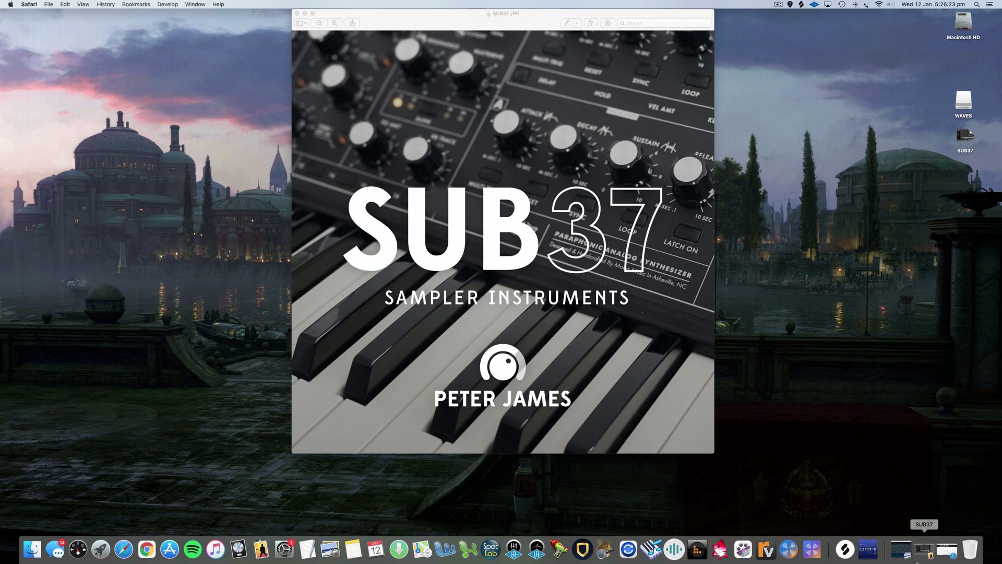
Step: Bring up MainStage 3 with the SUB37 concert and open the 808 1 strip's EXS24 plug-in
click(924, 552)
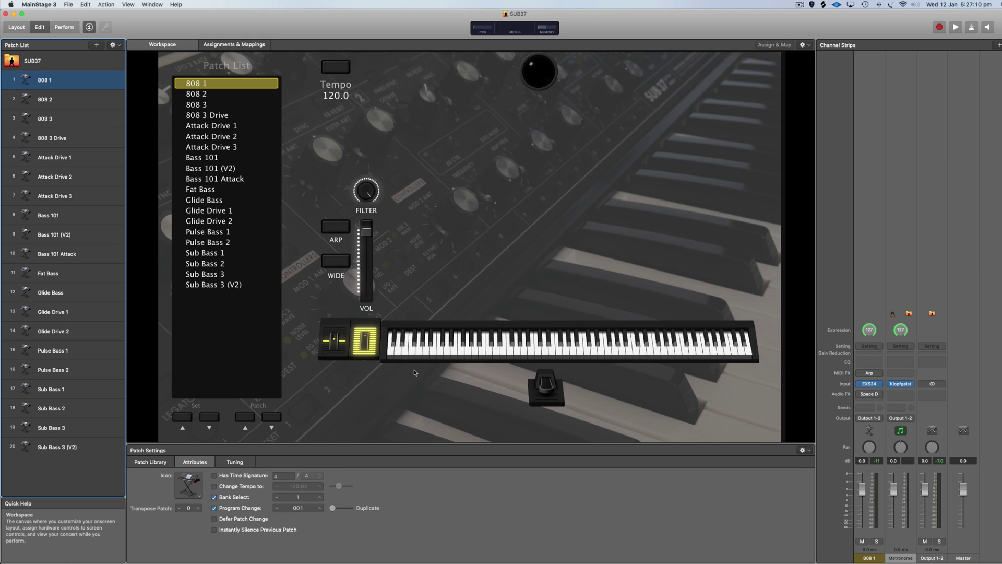
click(870, 386)
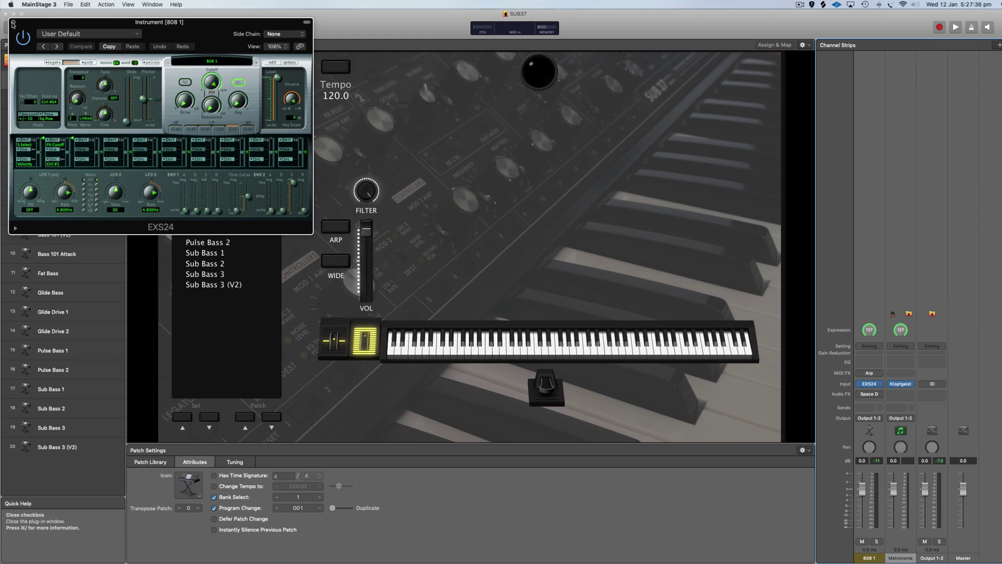
Step: Close the 808 1 EXS24 window with Command-W to return to the concert workspace
key(super+w)
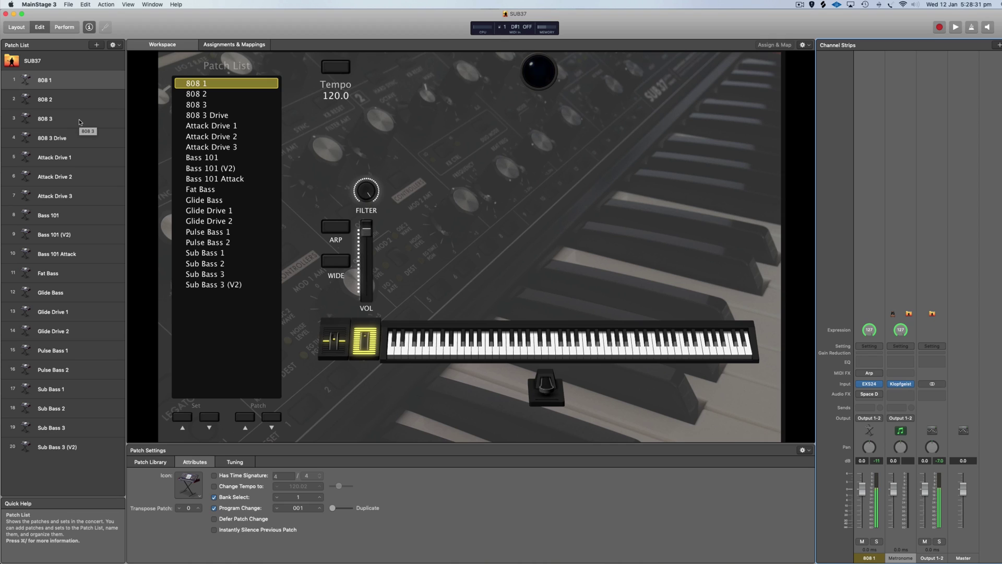
Step: Play through 808 2, 808 3, 808 3 Drive, then compare Bass 101, Bass 101 (V2) and Bass 101 Attack
click(67, 94)
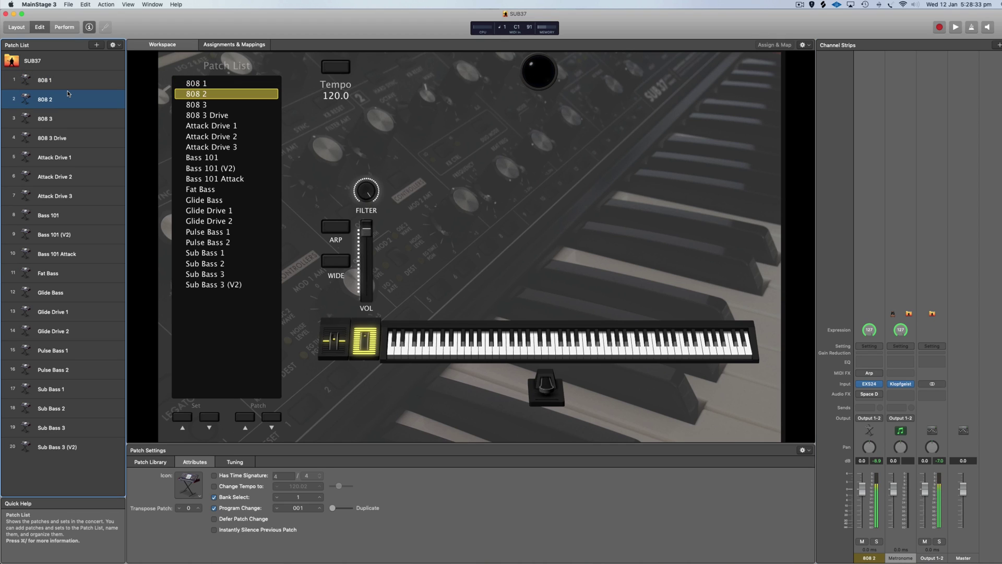
key(Down)
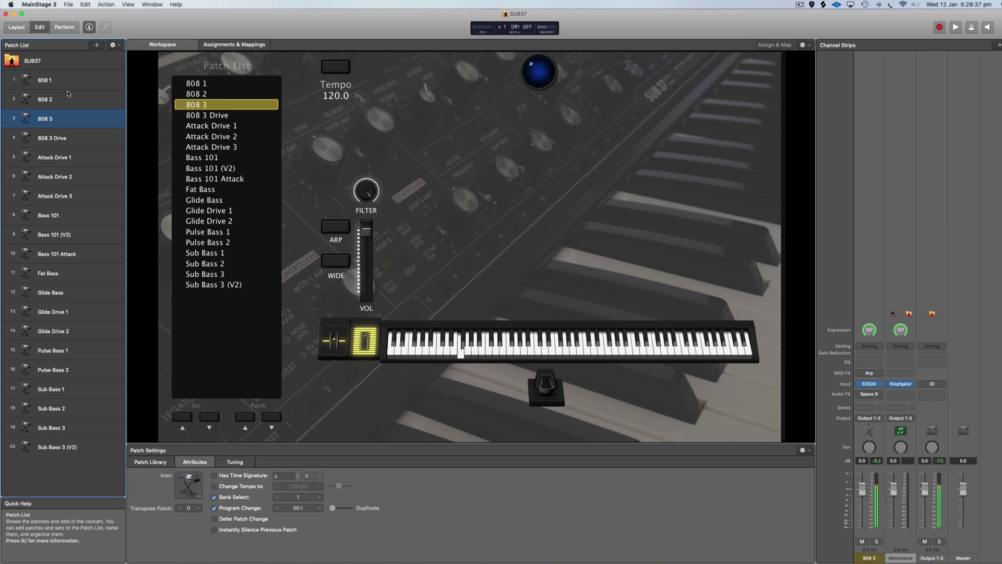
key(Down)
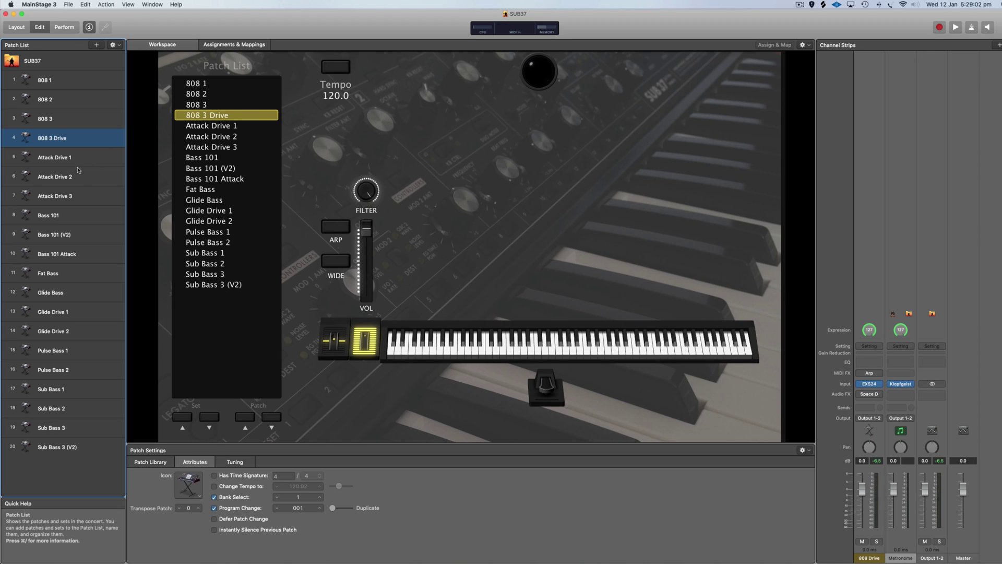
click(74, 216)
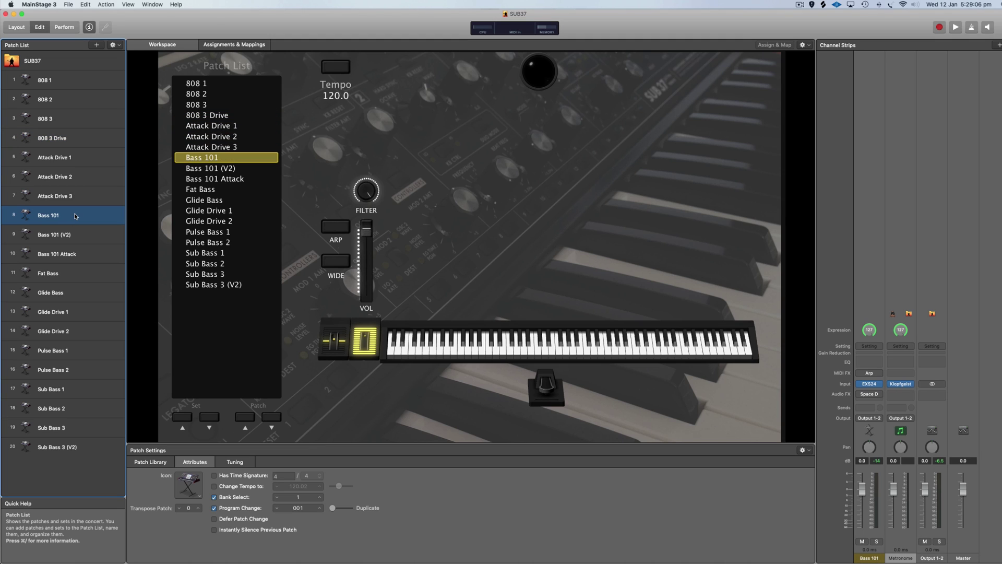
click(81, 238)
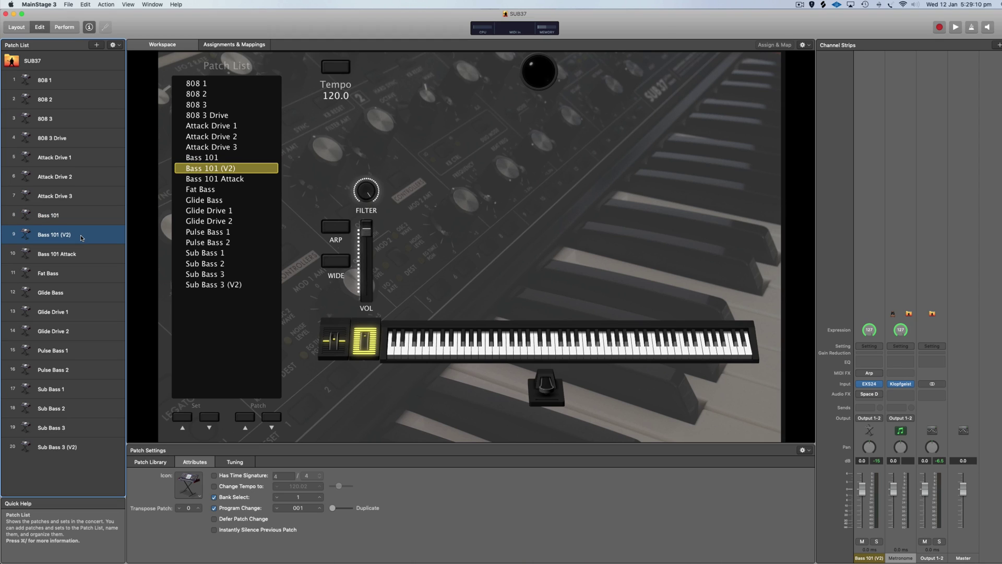
click(82, 223)
click(88, 234)
click(92, 250)
Step: Audition Fat Bass, Glide Bass, Glide Drive 1, Pulse Bass 1–2 and Sub Bass 1, 2, 3, 3 (V2)
click(81, 274)
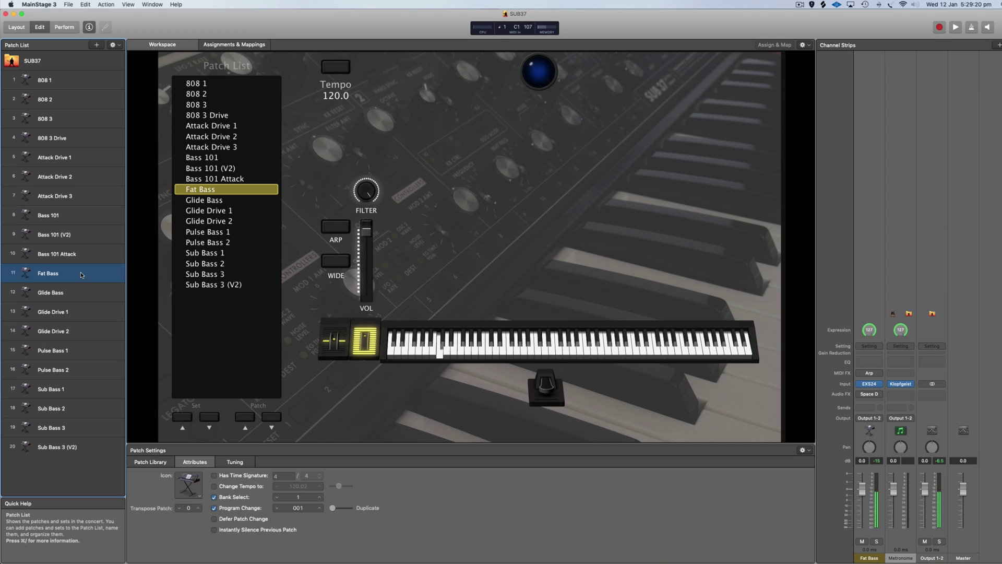
click(78, 294)
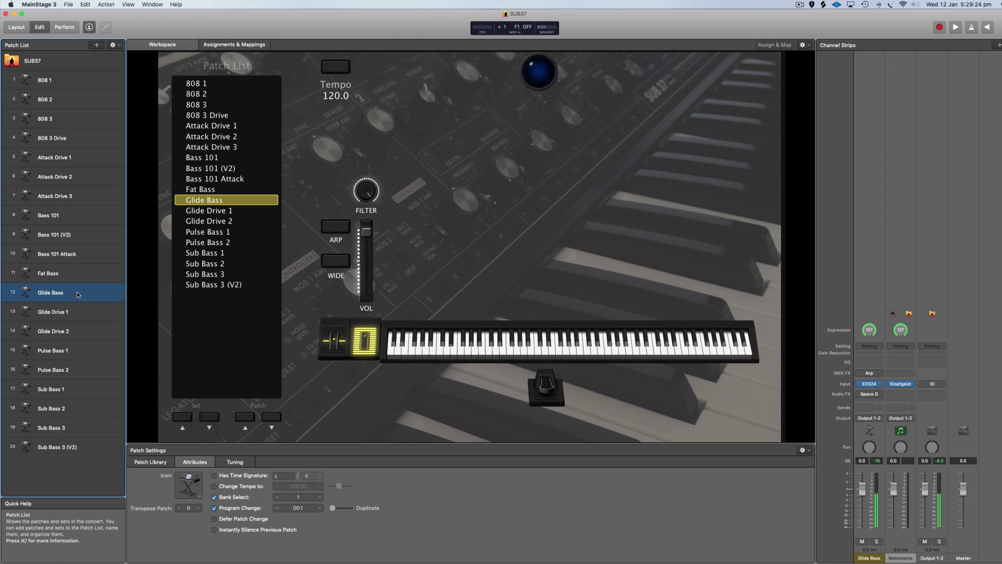
click(73, 312)
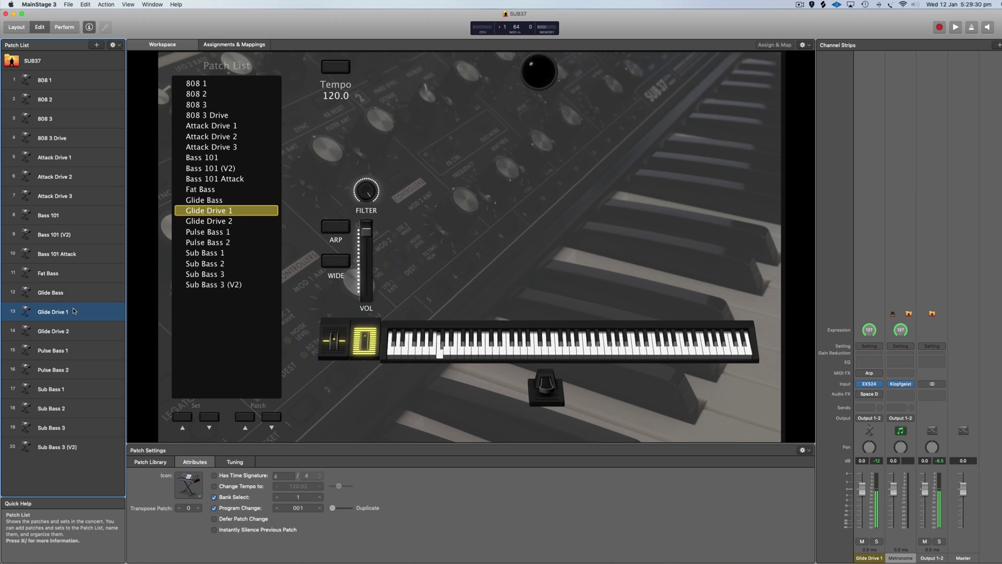
click(76, 352)
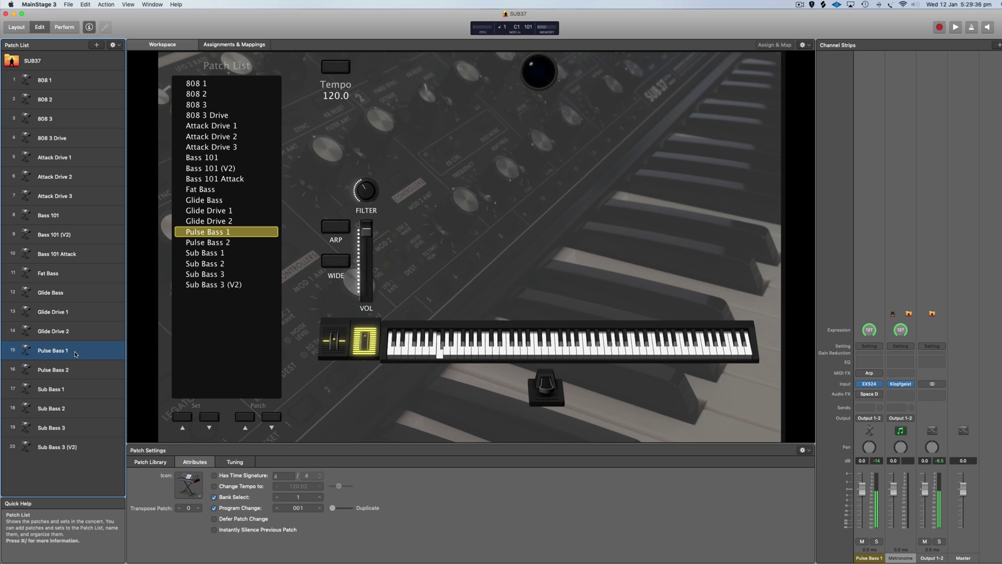
click(74, 368)
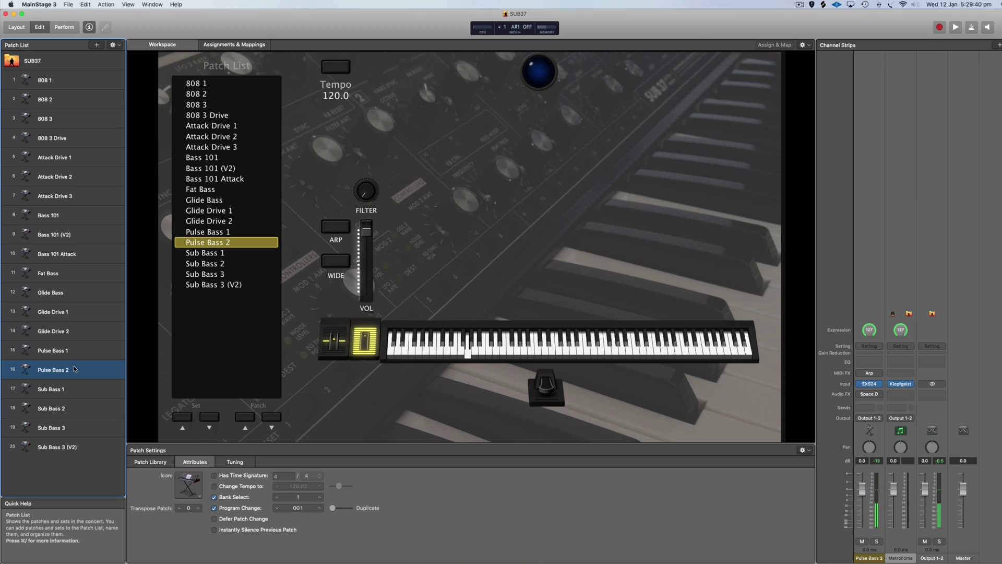
click(66, 389)
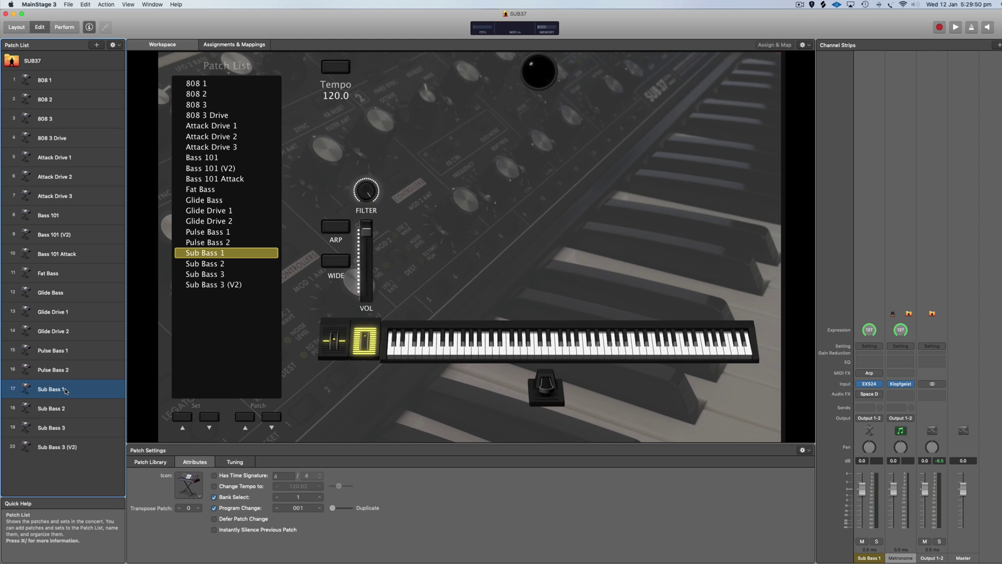
click(67, 409)
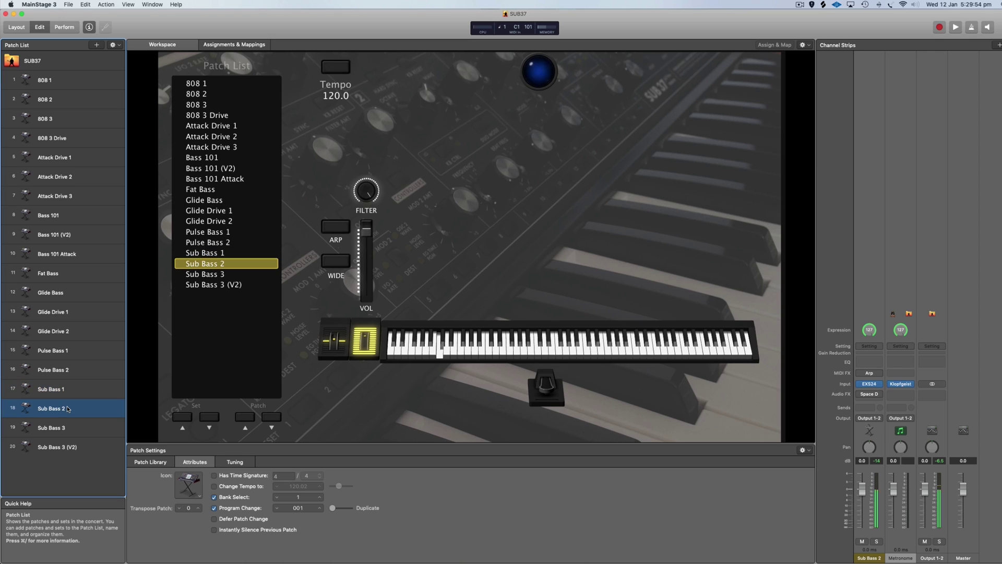
click(71, 431)
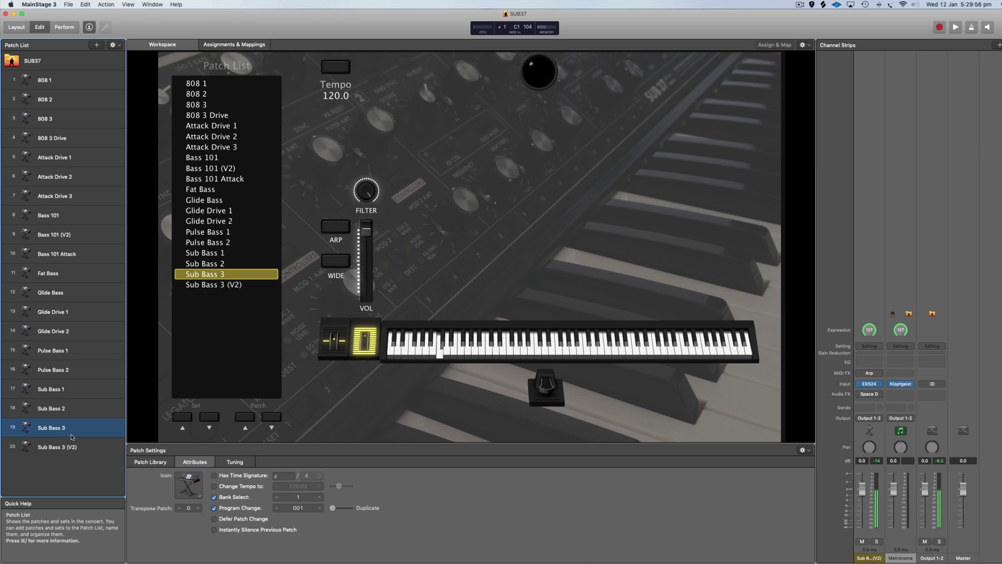
click(74, 448)
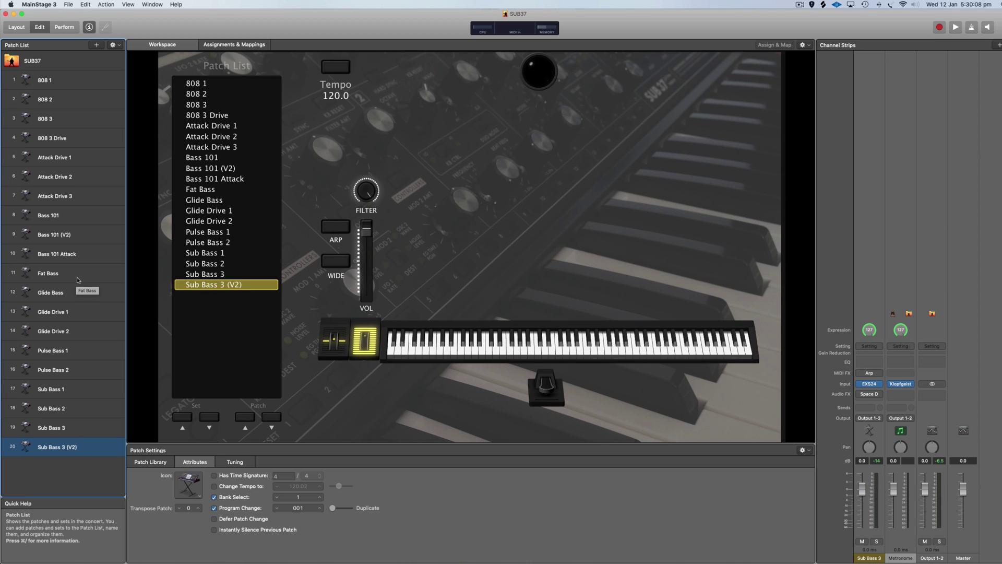
Step: Reload the Glide Drive 1 patch from the Patch List and play it
click(59, 313)
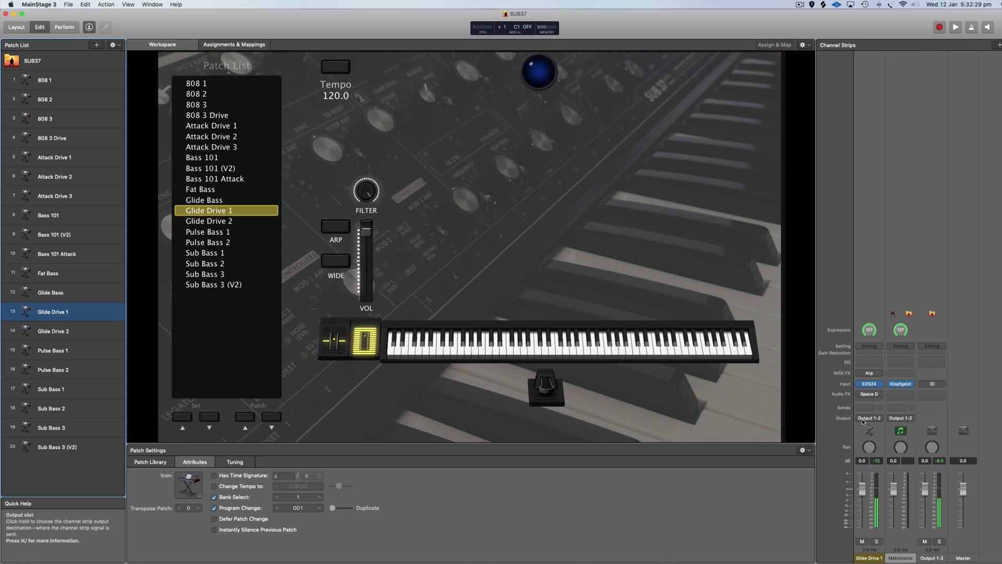
Step: Toggle WIDE off, inspect the Space D effect, and show the FILTER knob's Filter Cutoff mapping
click(331, 262)
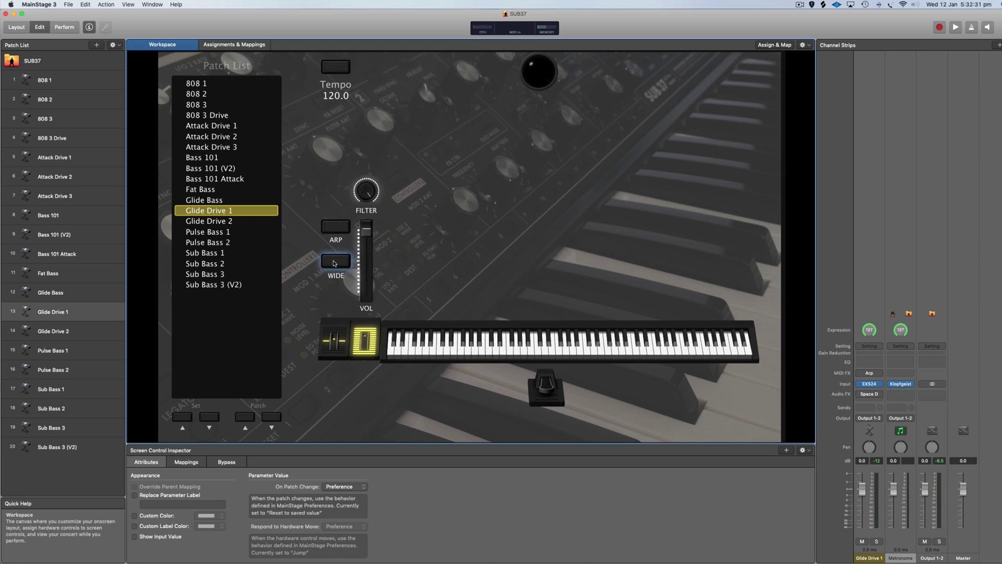
click(861, 395)
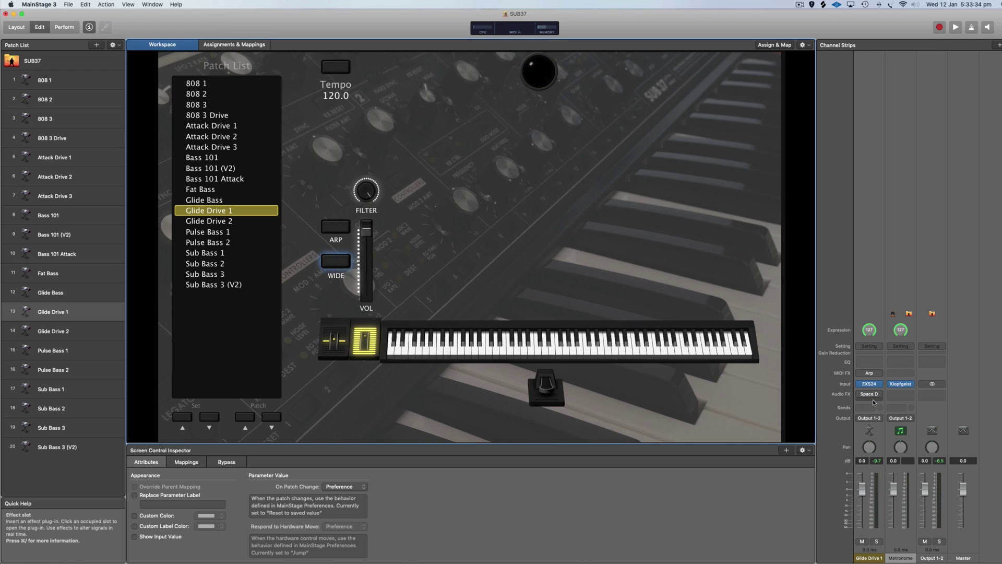
click(372, 195)
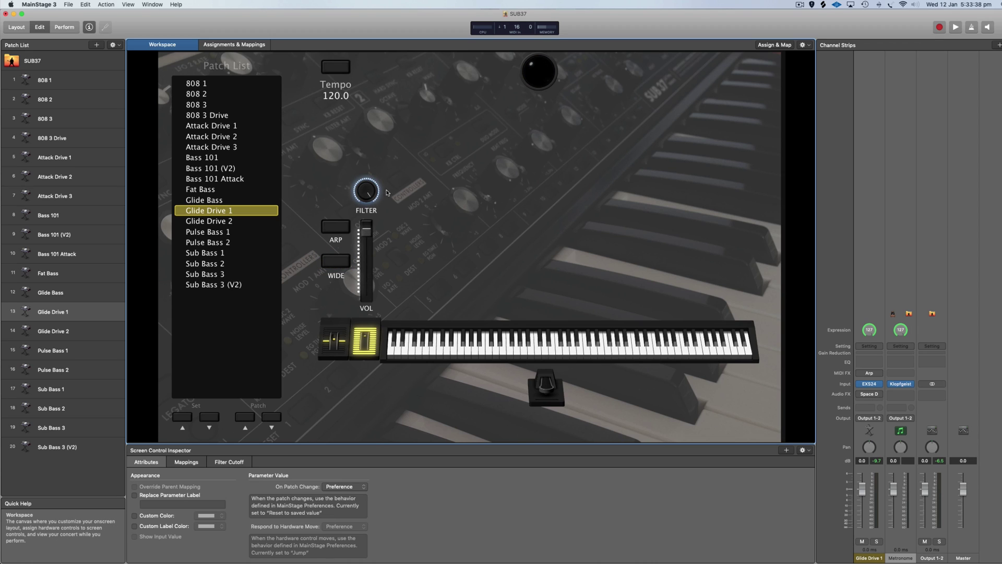
Step: In Layout, assign FILTER, VOL, ARP and WIDE to nanoKONTROL2 controls like Knob 1, Solo 1, Mute 1
click(14, 30)
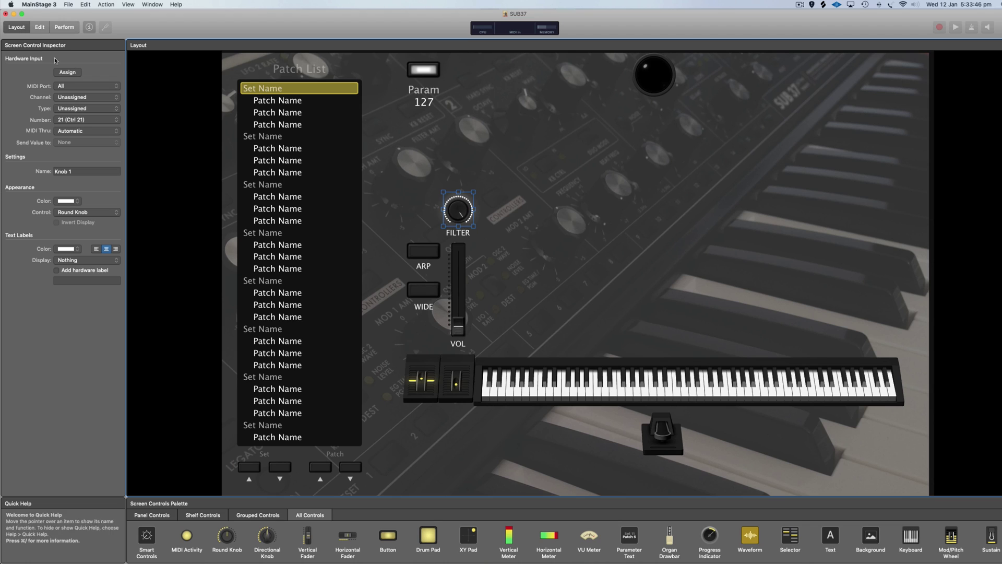
click(69, 73)
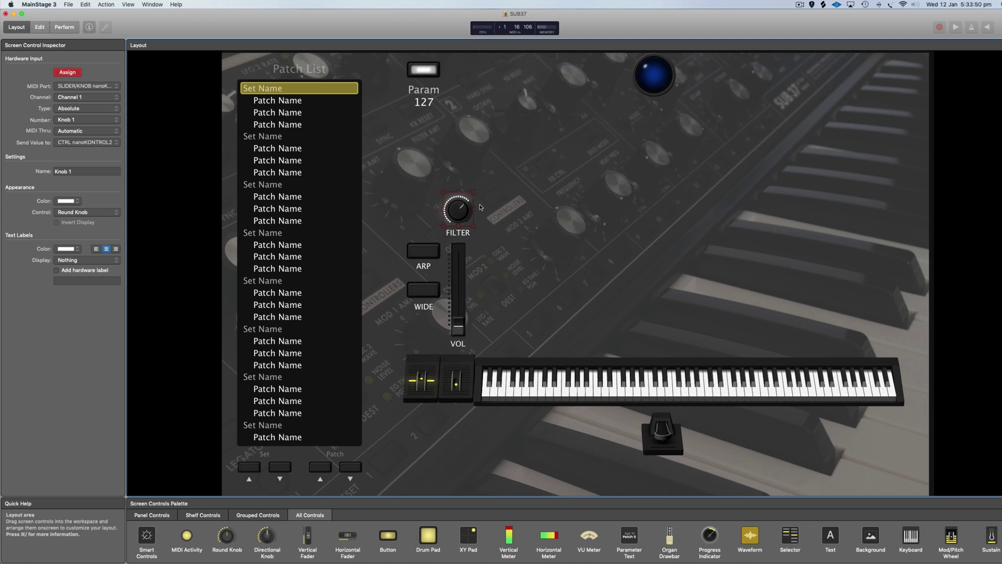
click(456, 272)
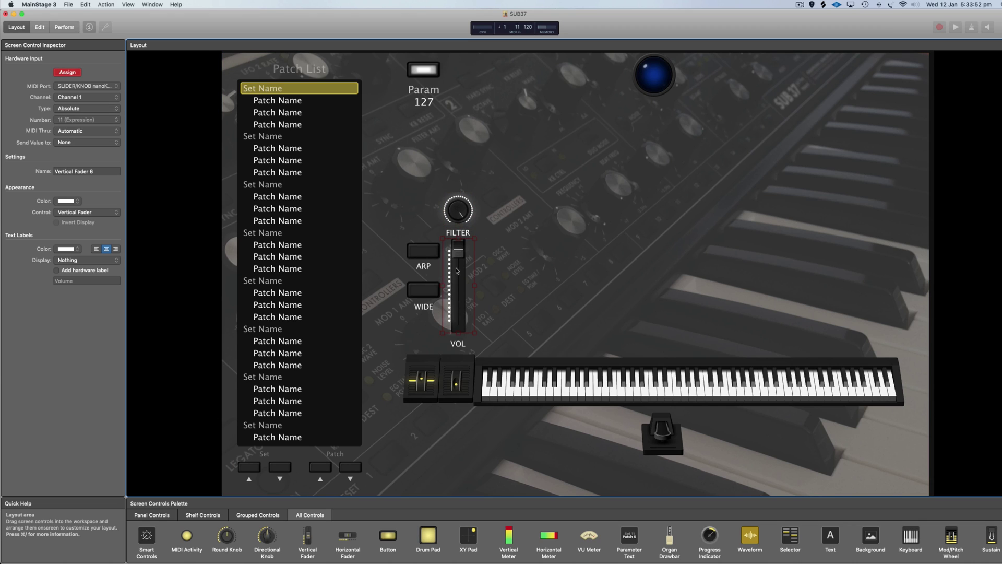
click(422, 251)
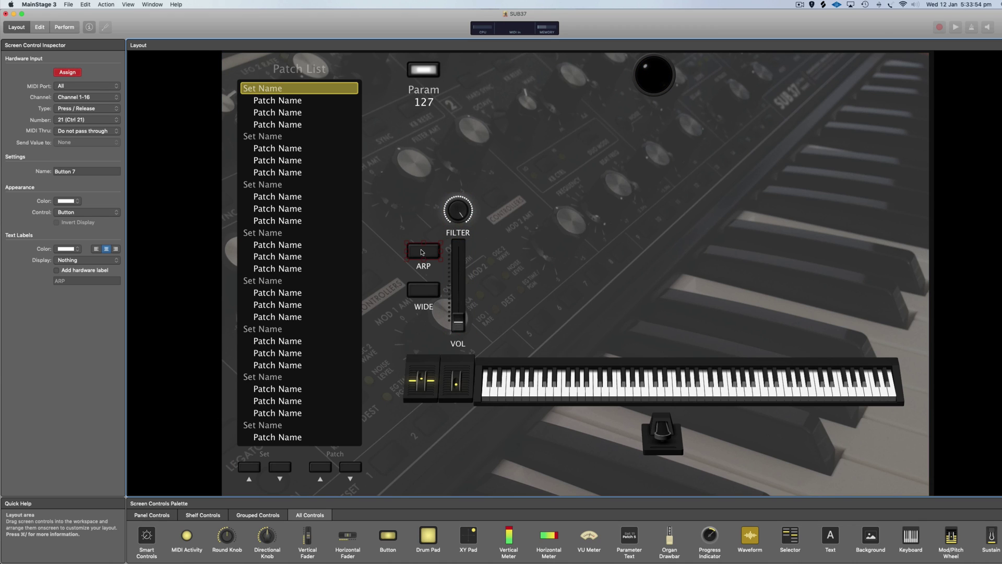
click(425, 291)
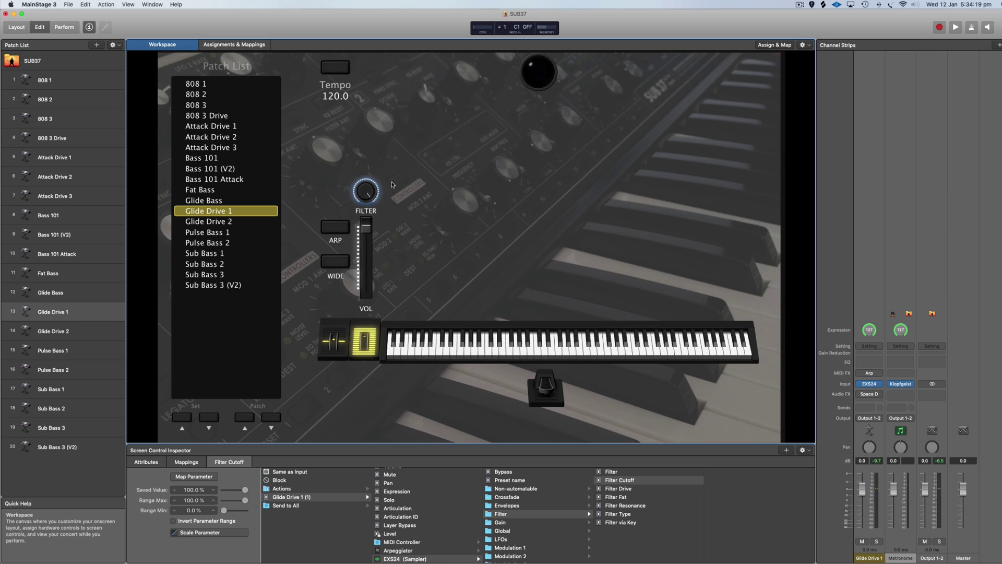
Step: Turn on WIDE and ARP on Glide Drive 1, activating the Arpeggiator MIDI effect
click(334, 261)
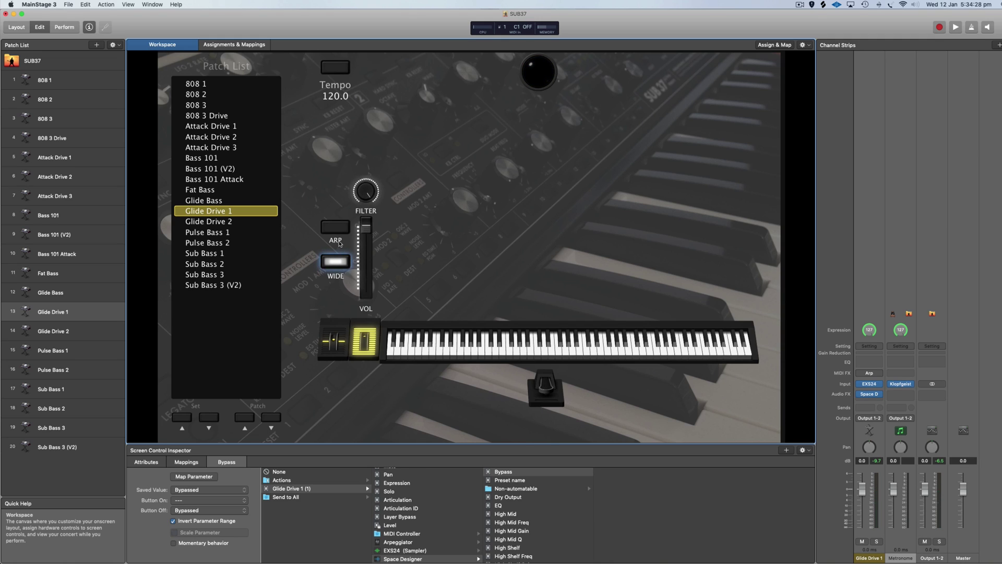
click(340, 229)
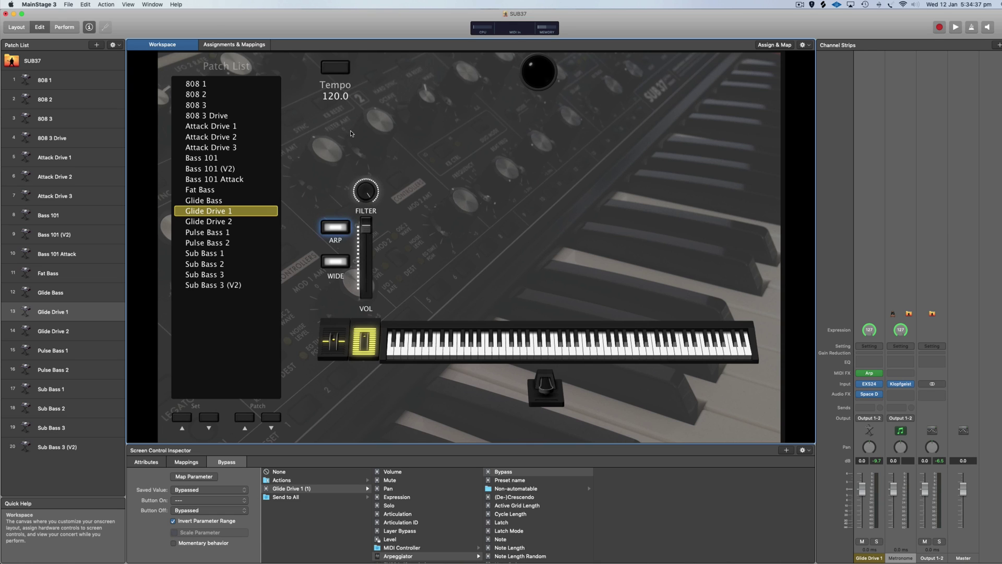
Step: Open Glide Drive 1's EXS24 and set its lowpass filter to 6dB after trying 24dB
click(52, 311)
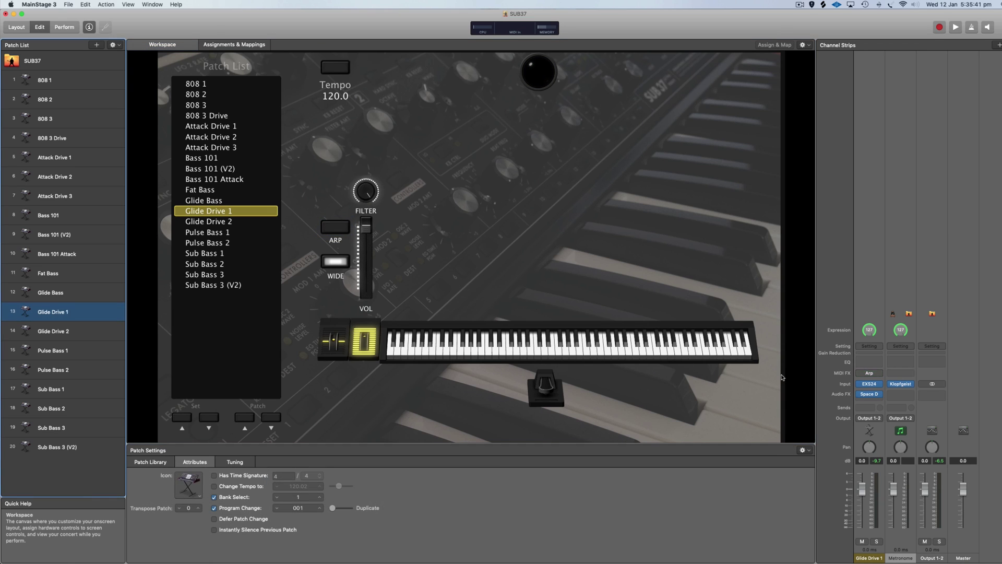
click(870, 384)
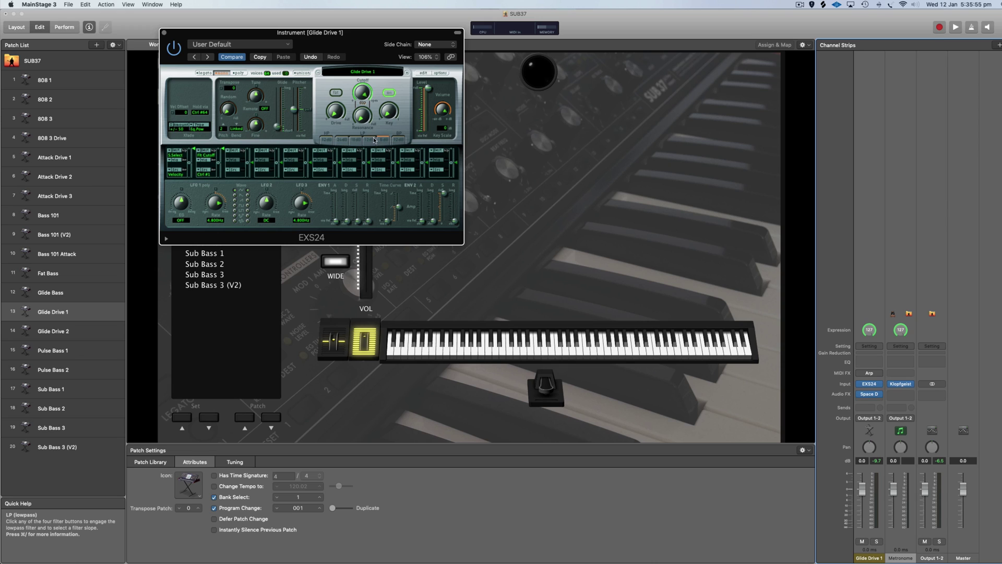
click(340, 141)
click(383, 141)
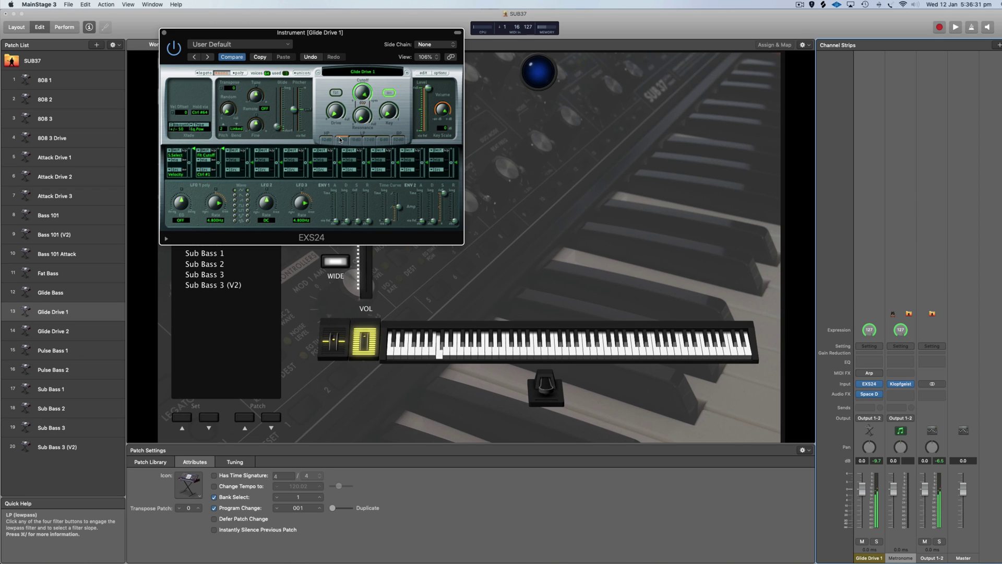
click(385, 141)
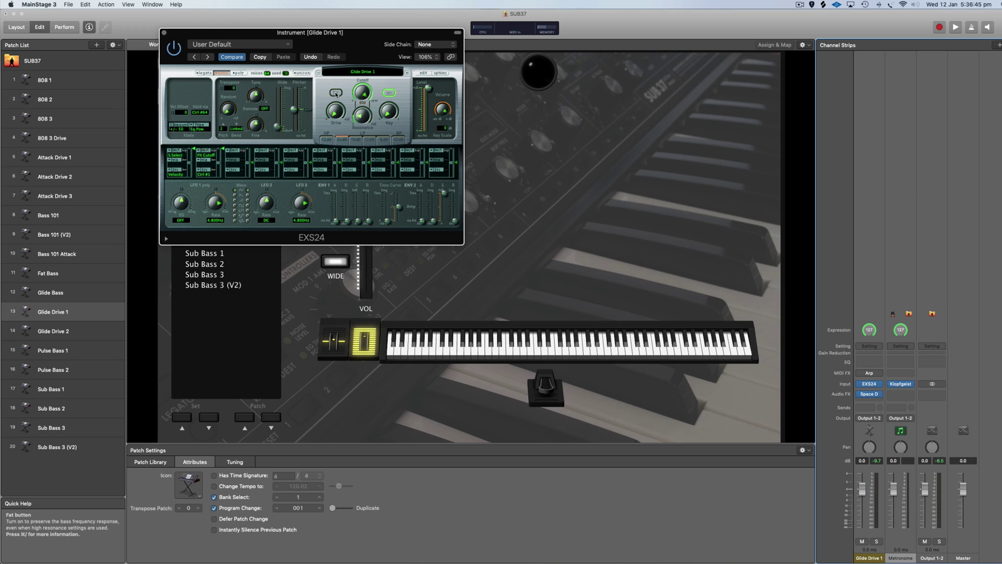
Step: Switch on Fat mode, push the filter Drive to 22.7%, and set the EXS24 Volume to -6dB
click(336, 93)
drag(336, 117, 338, 98)
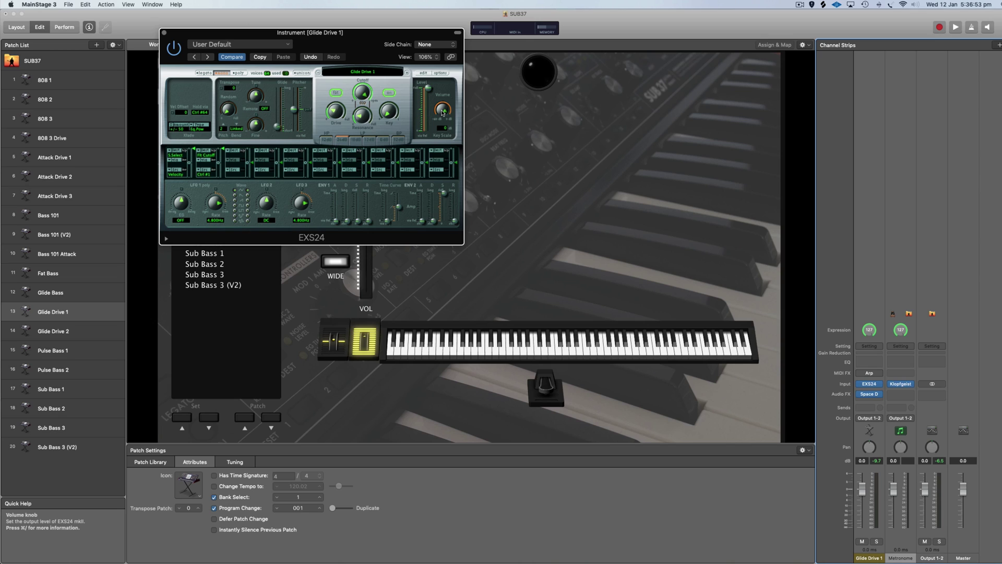
mouse_move(443, 113)
drag(446, 113, 446, 112)
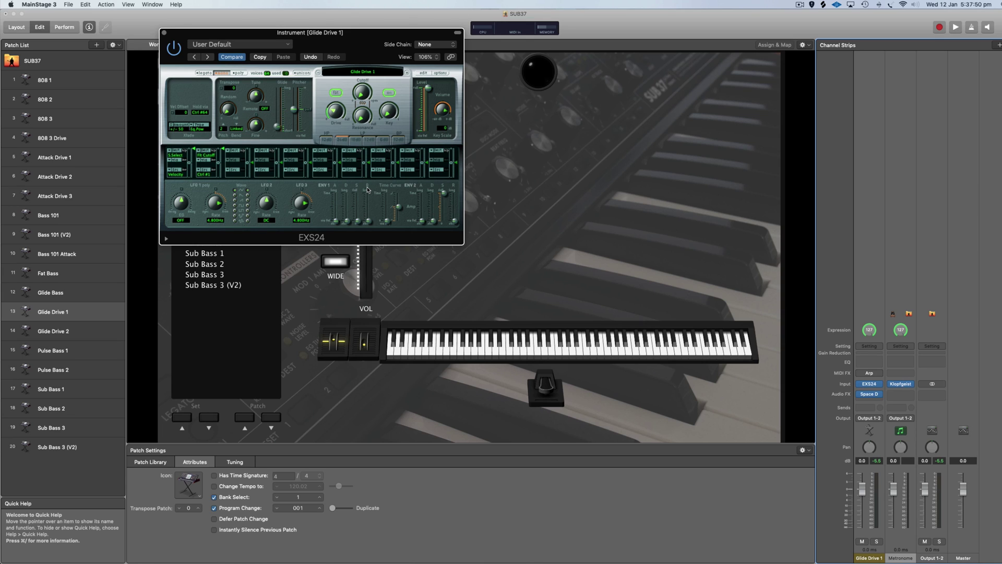
Step: Open the filter Cutoff to 100% and lengthen the Glide time from 136ms to 460ms
drag(362, 92, 366, 66)
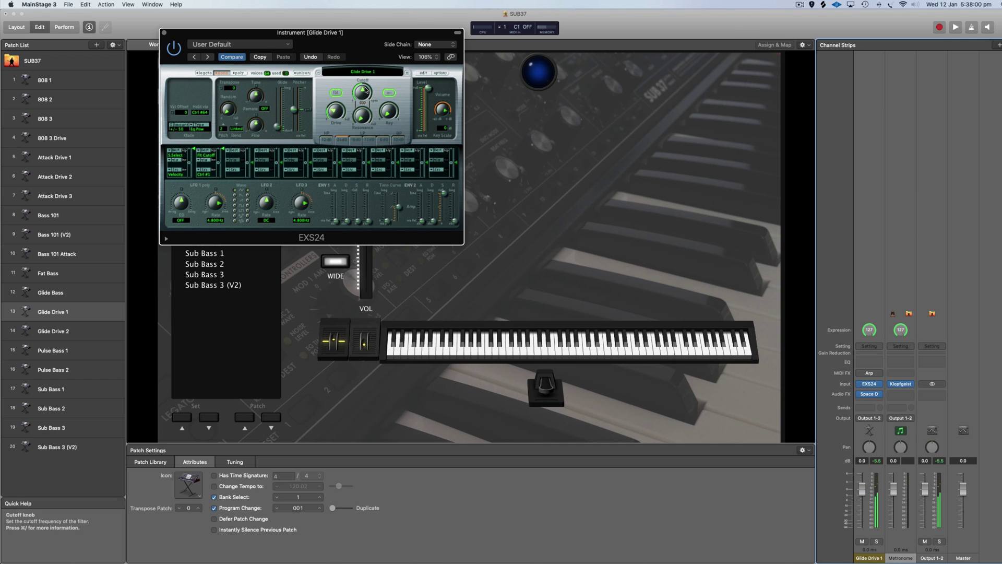
drag(319, 60, 566, 186)
drag(524, 161, 368, 76)
drag(369, 169, 370, 161)
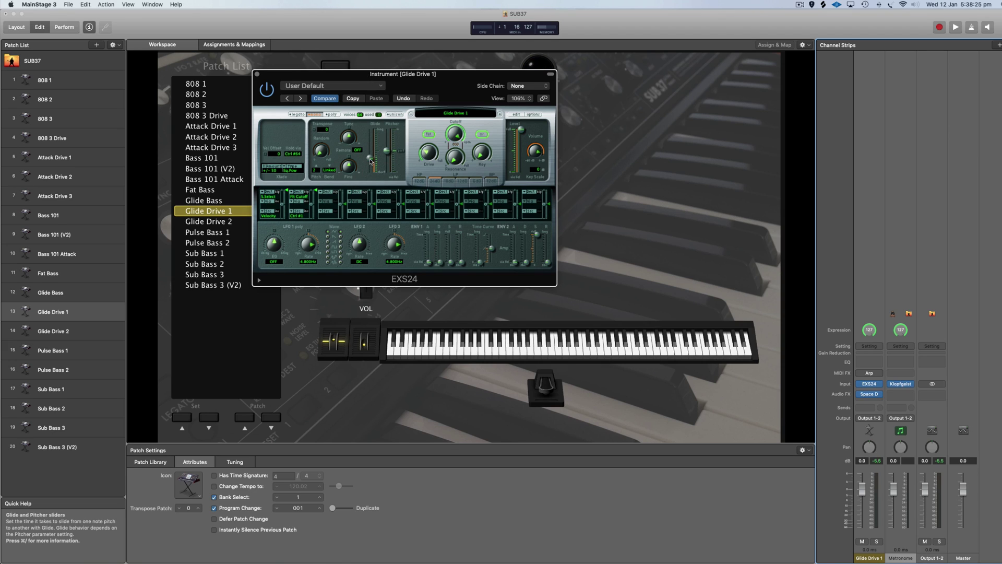
mouse_move(371, 161)
mouse_down()
mouse_move(372, 153)
mouse_move(369, 170)
mouse_up()
Step: Pick a pitch bend range value and shorten the ENV 2 release to 0ms
click(315, 170)
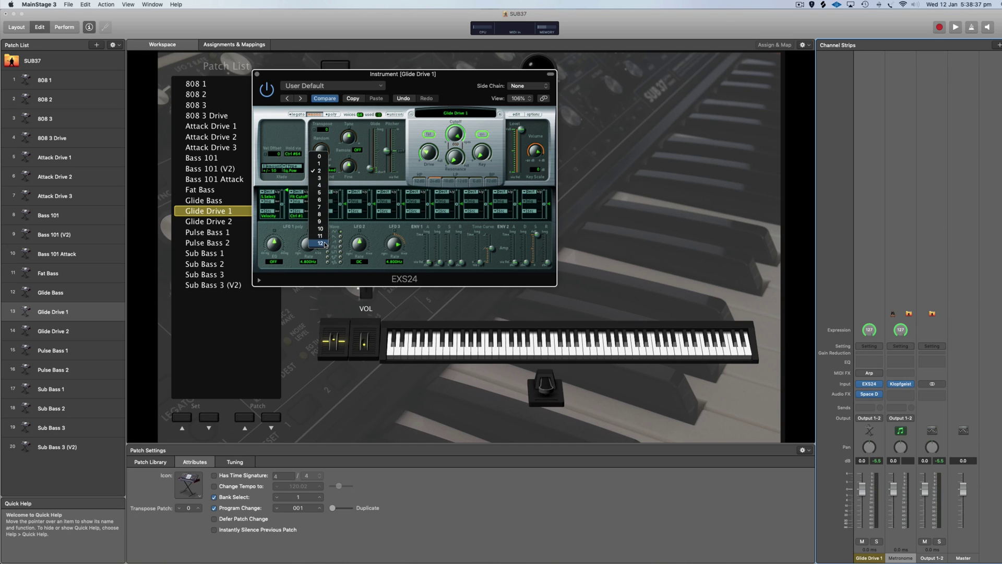
click(315, 170)
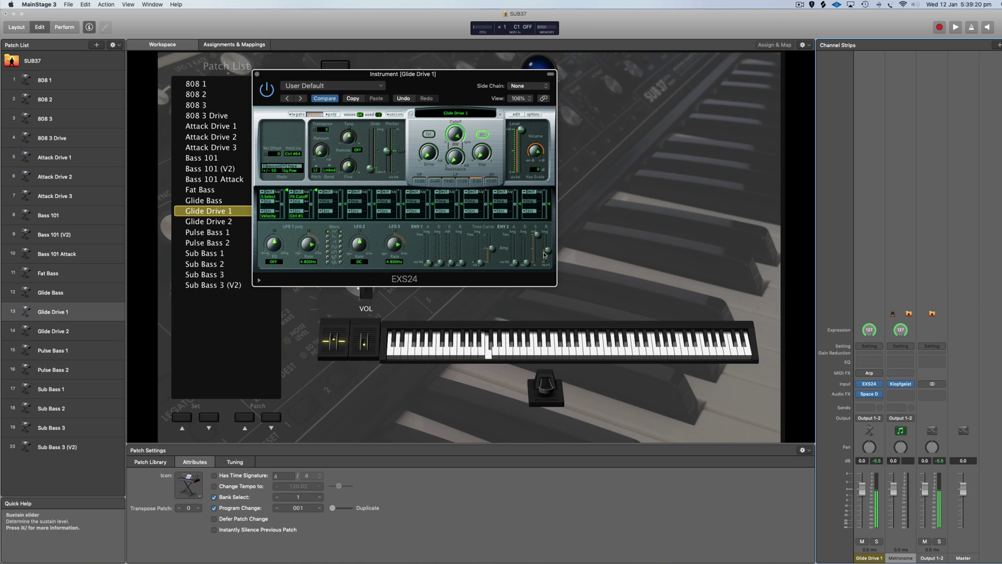
drag(545, 254, 548, 265)
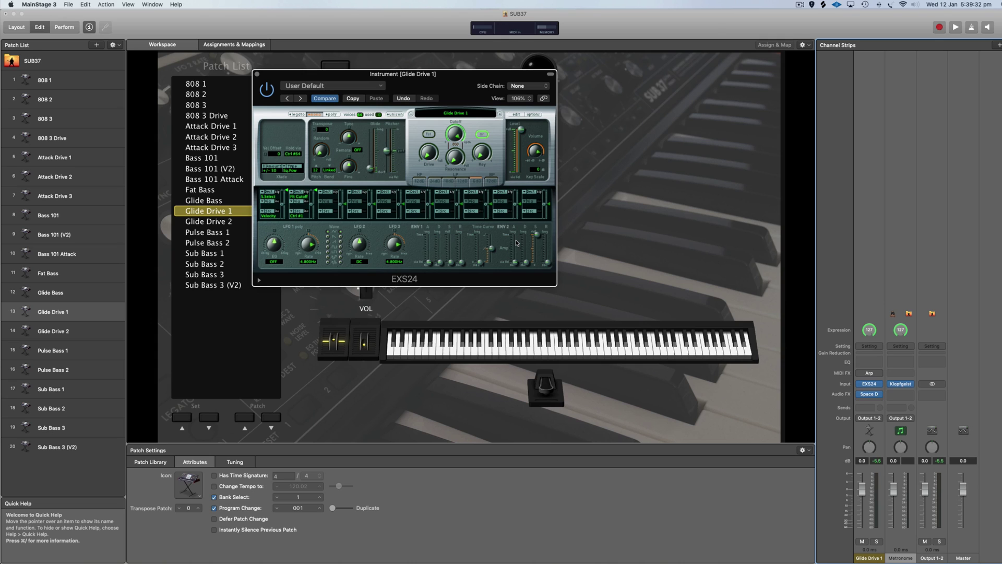
Step: Switch to the Bass 101 patch and open its EXS24 editor beside the patch list
click(94, 218)
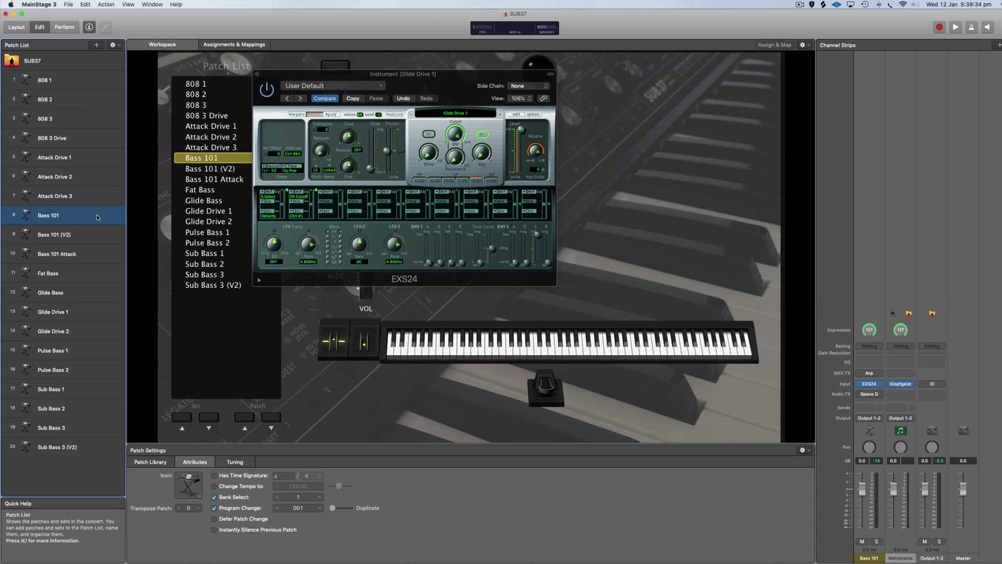
click(253, 74)
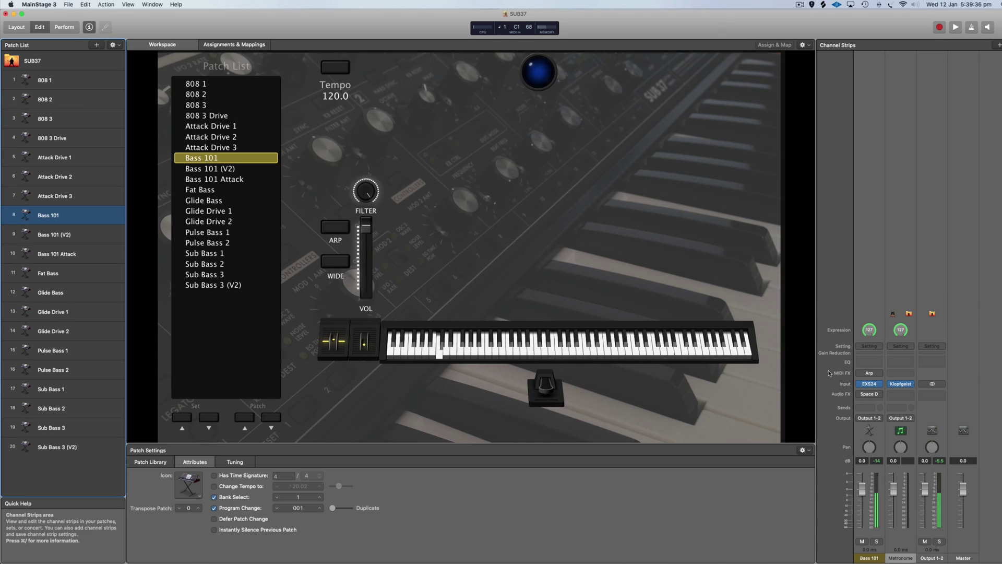
click(869, 383)
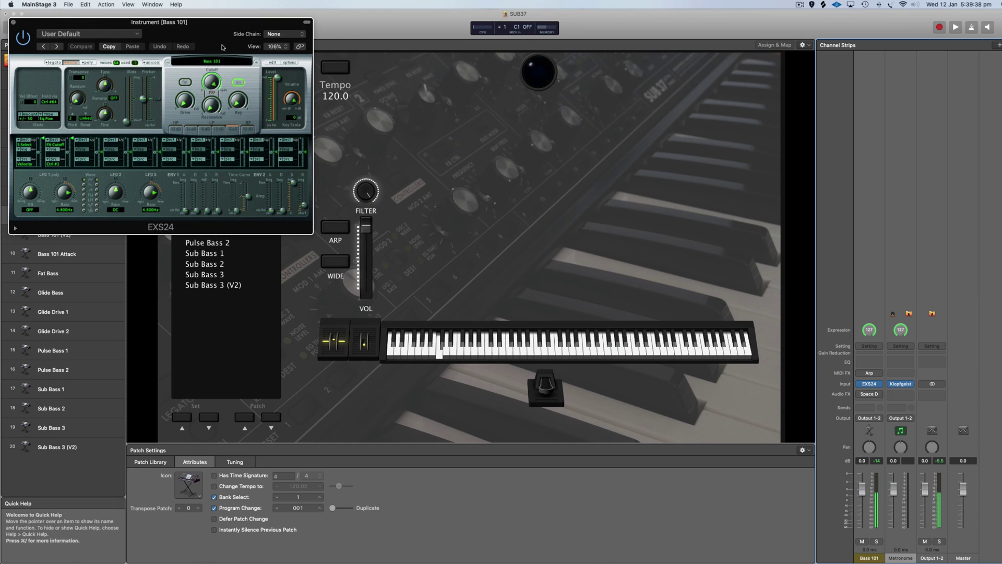
drag(220, 45, 402, 83)
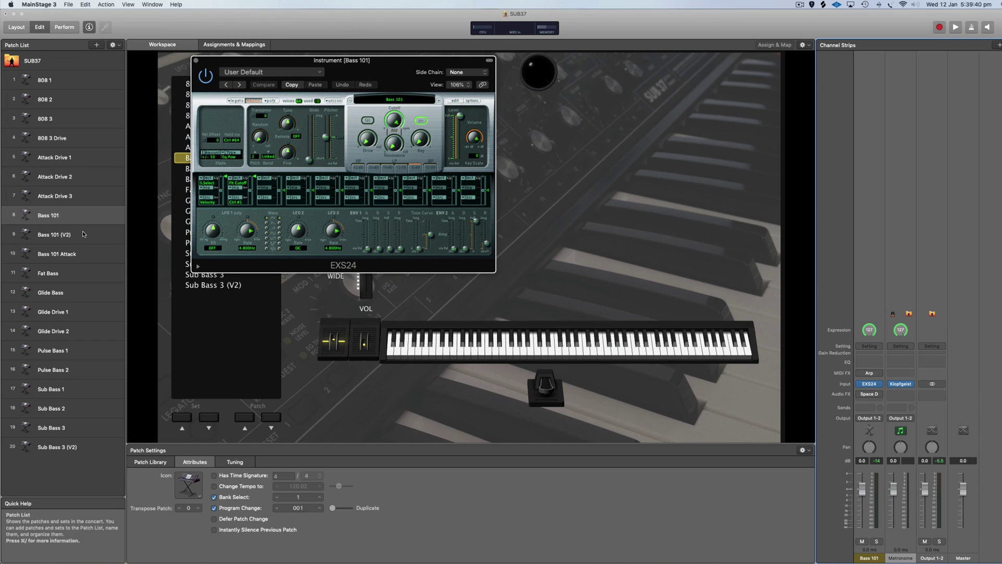
click(102, 235)
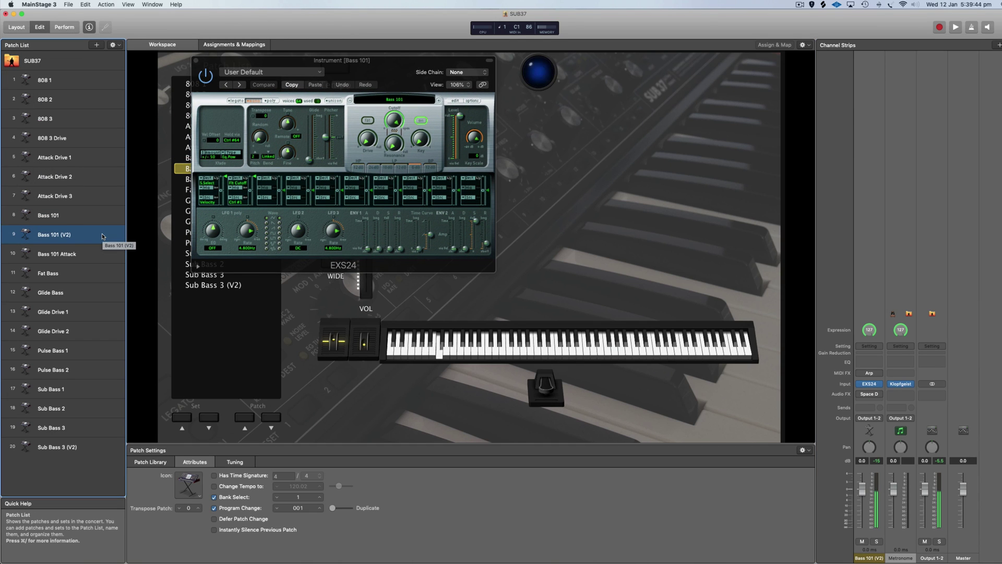
key(Up)
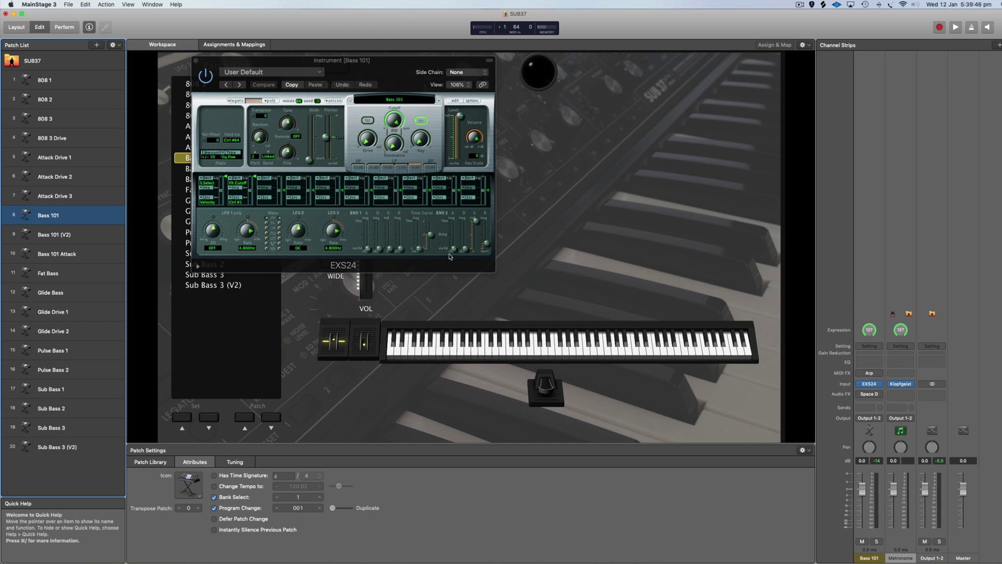
Step: Raise the ENV 2 attack time and close the Bass 101 instrument editor
drag(453, 249, 456, 249)
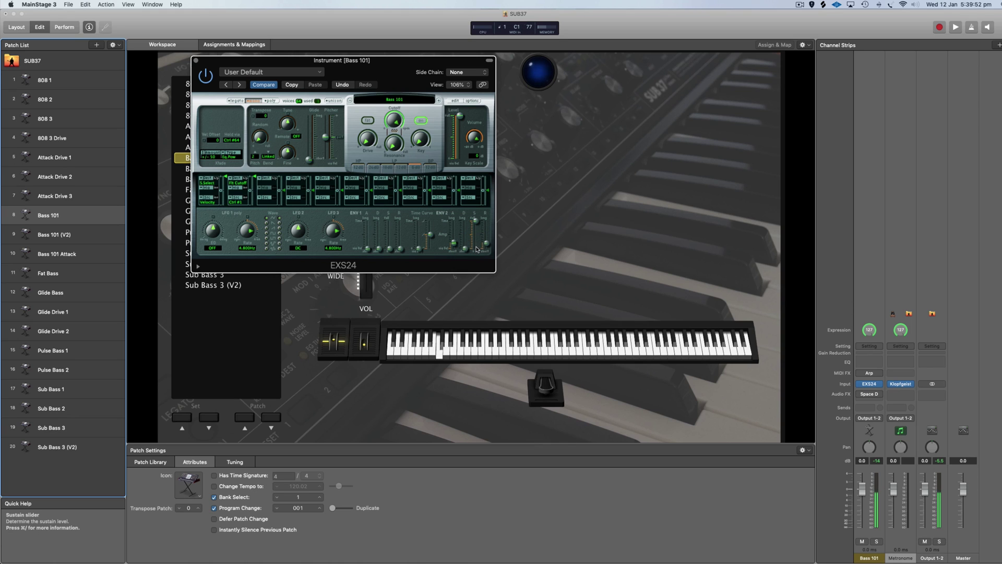
mouse_move(488, 240)
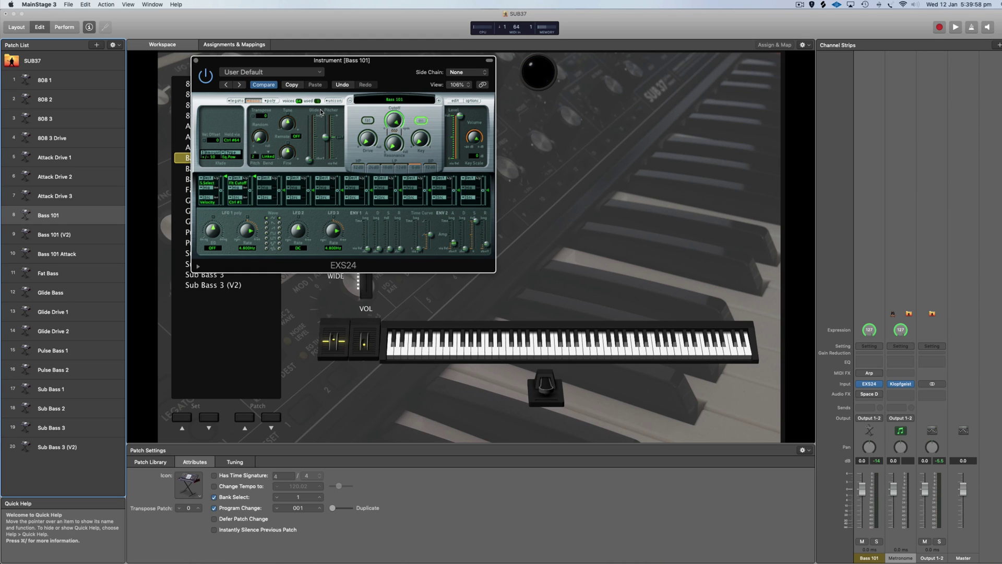
click(197, 61)
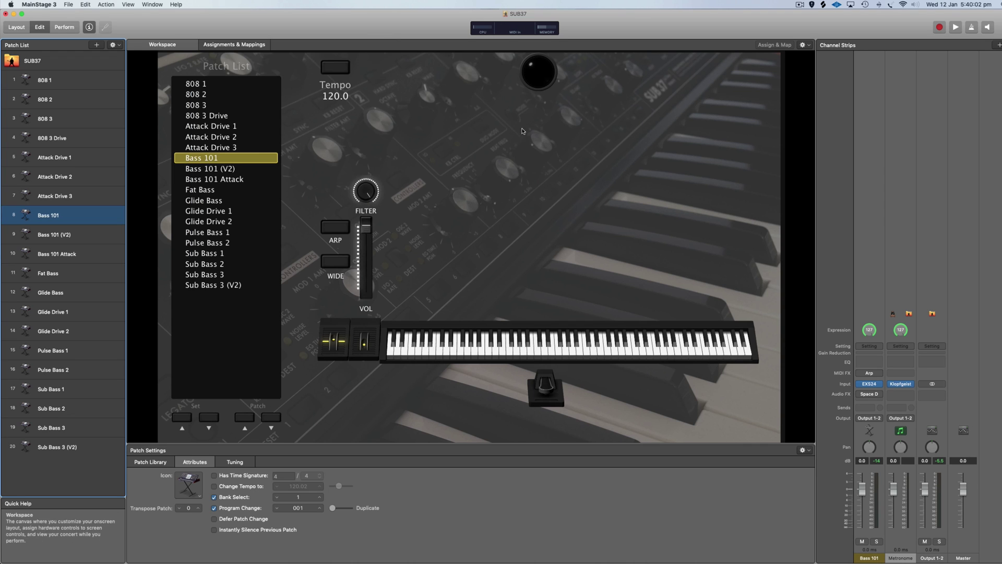
Step: Show the Sampler screenshot in Preview, then hide Preview to return to MainStage
click(913, 559)
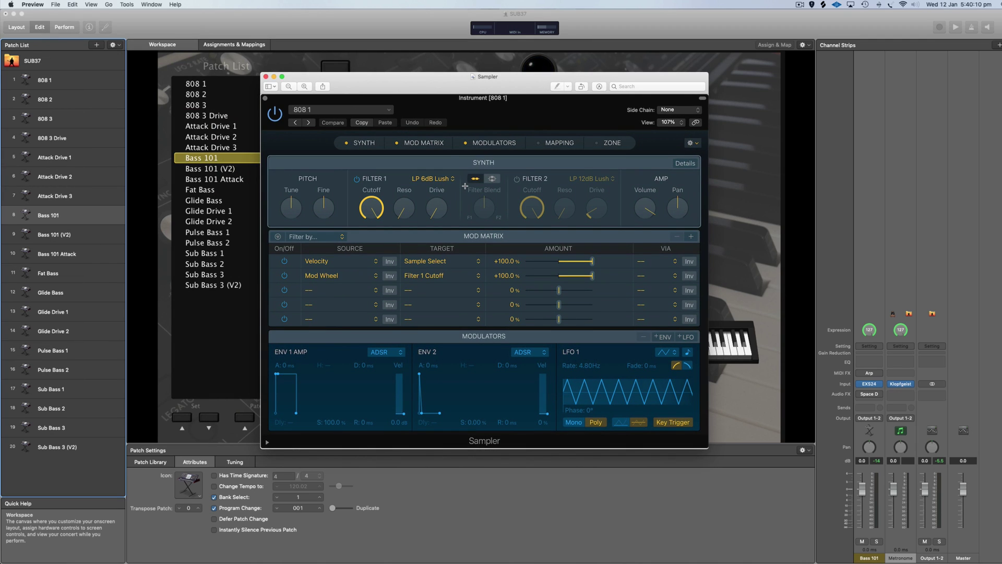
key(super+q)
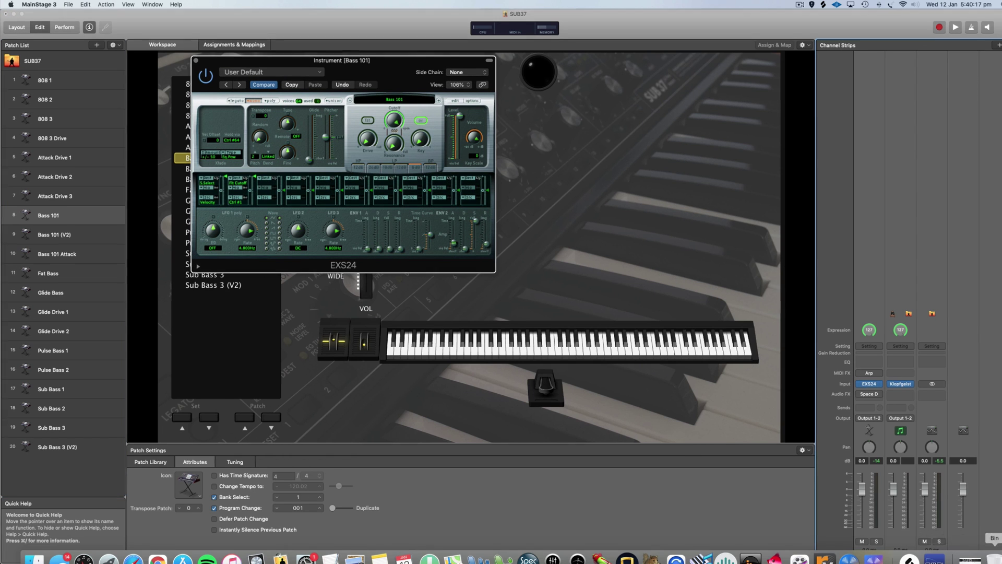
Step: Bring the Preview Sampler screenshot window to the front using Mission Control
key(ctrl+Up)
click(231, 151)
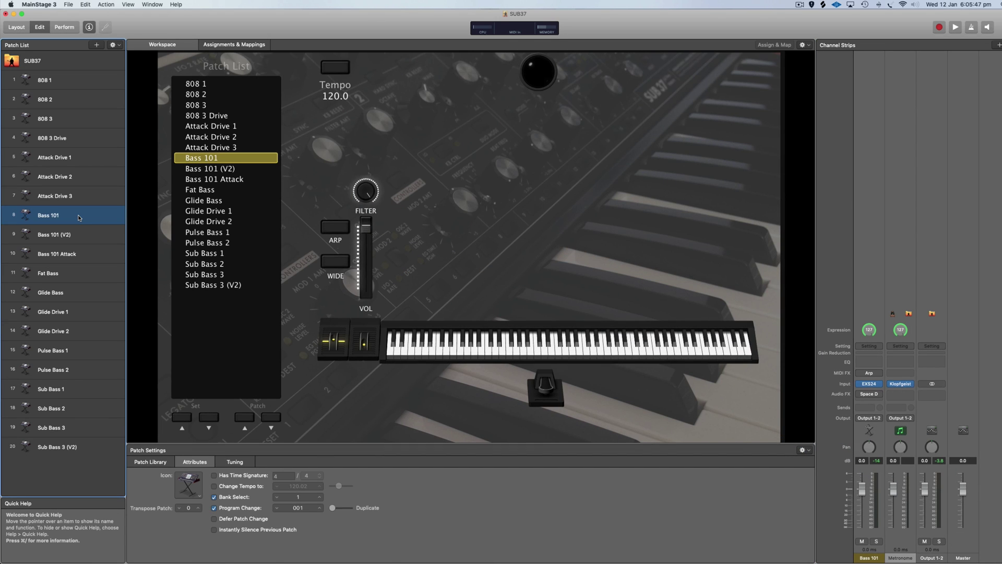
Step: Load Pulse Bass 2, check its WIDE control mapping, and open its EXS24 editor
click(86, 353)
click(89, 373)
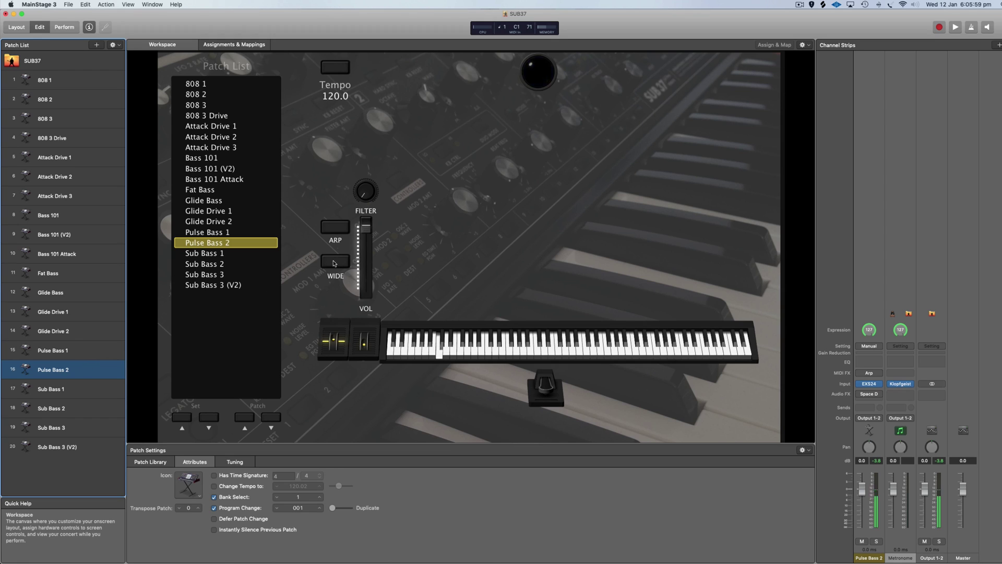
click(334, 262)
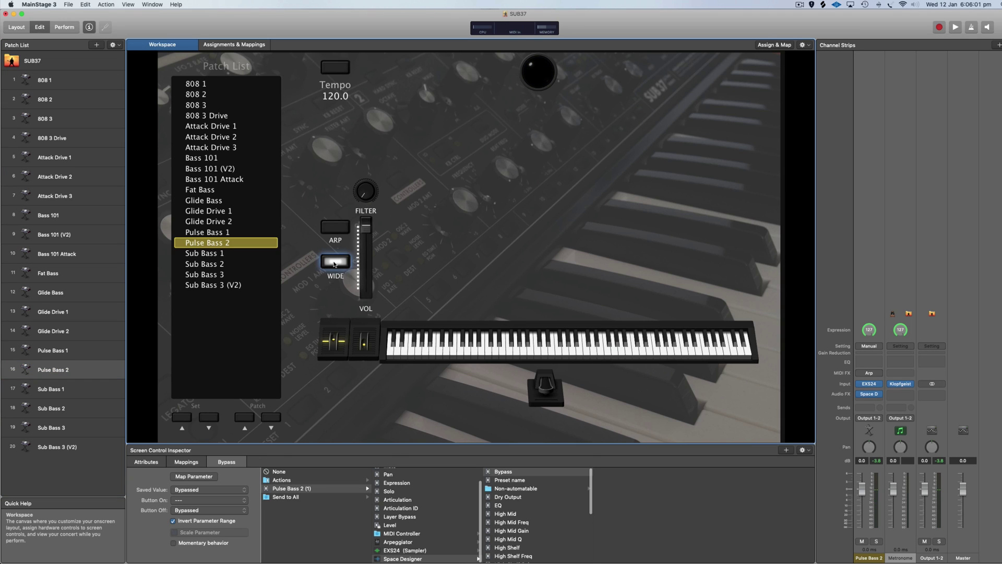
click(871, 385)
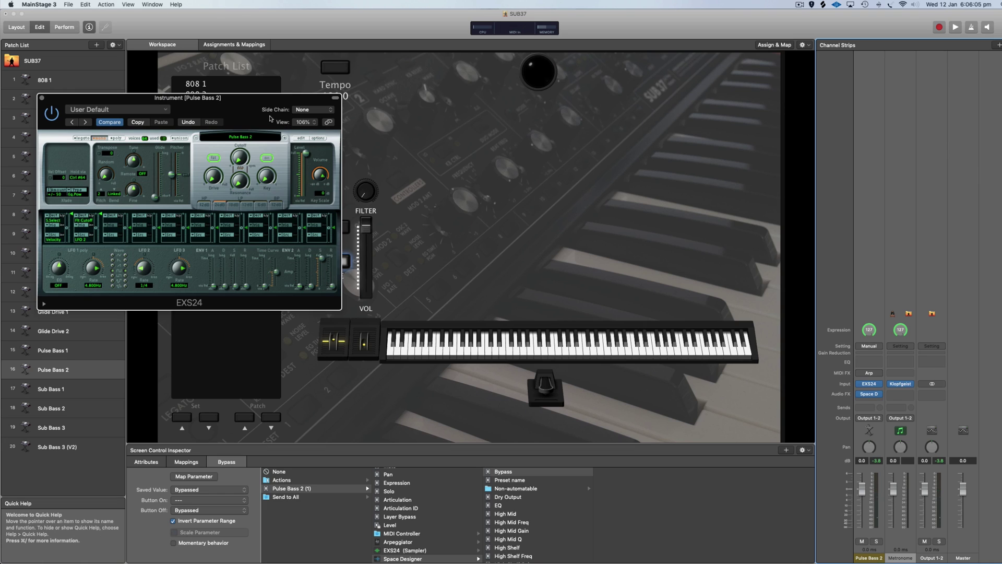
Step: Set the filter to a 24dB lowpass slope after comparing it with 6dB
drag(235, 108, 250, 104)
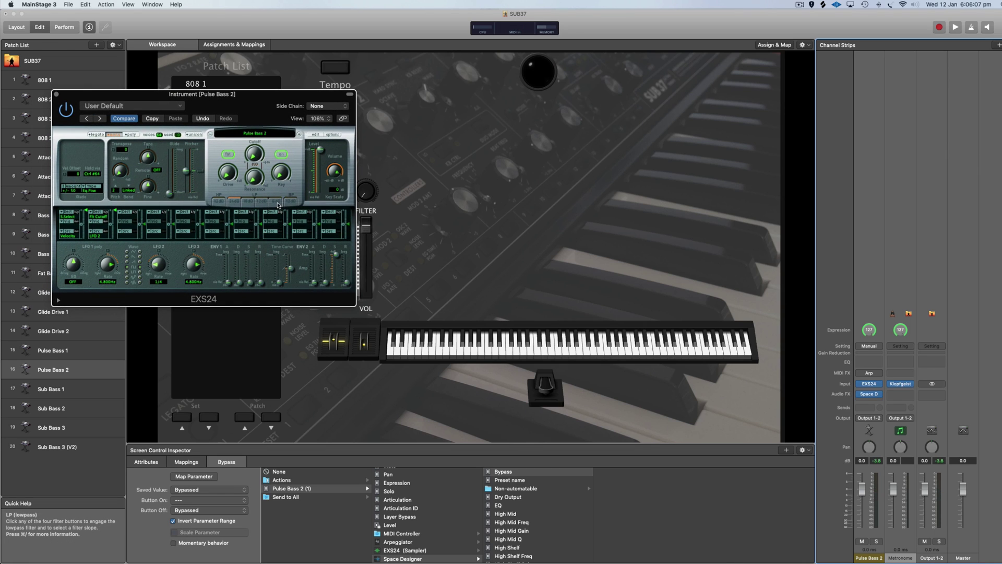
click(275, 202)
click(236, 205)
click(276, 202)
click(236, 203)
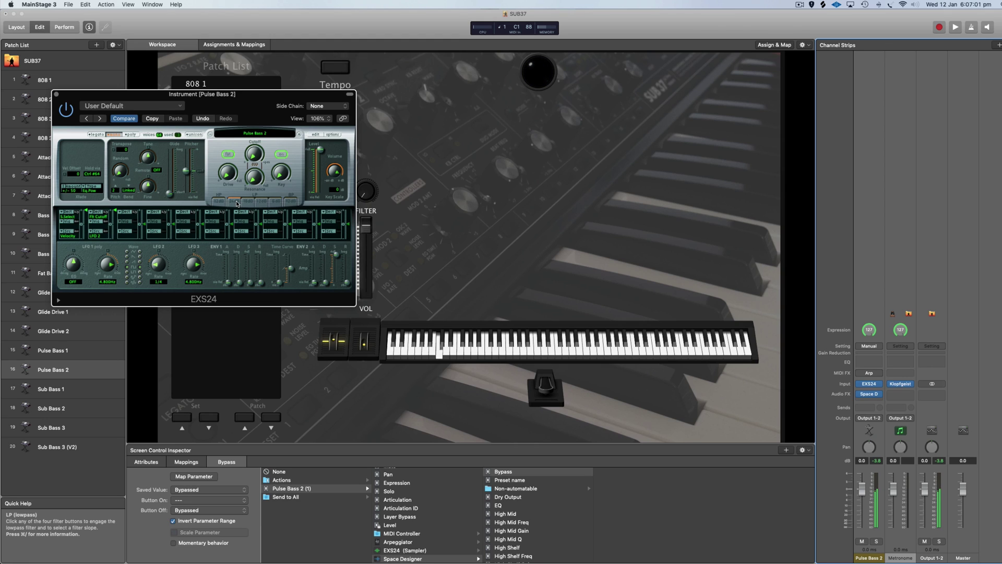
Step: Change the LFO 2 rate from 1/4 to 1/16
mouse_move(232, 168)
mouse_move(336, 174)
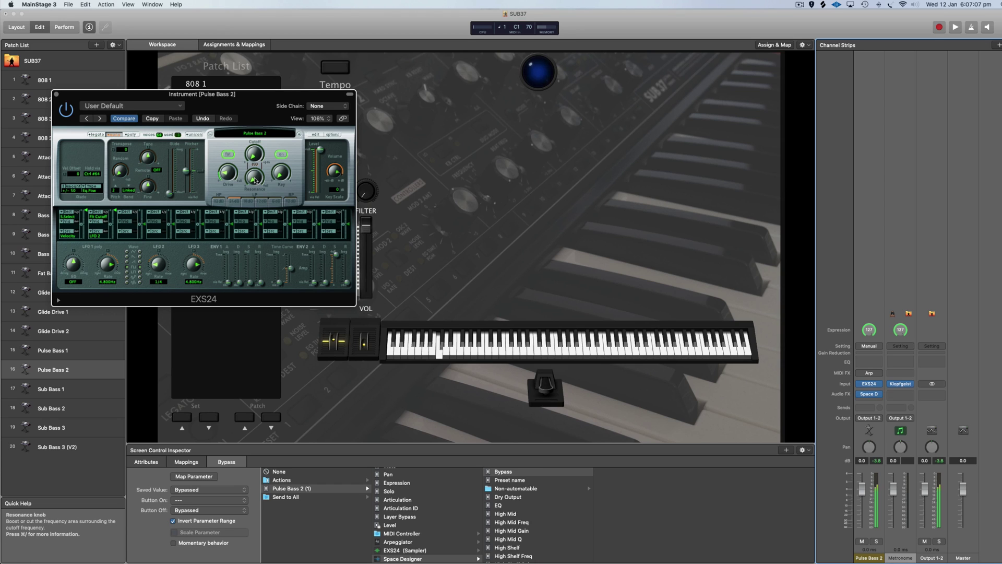
mouse_move(255, 180)
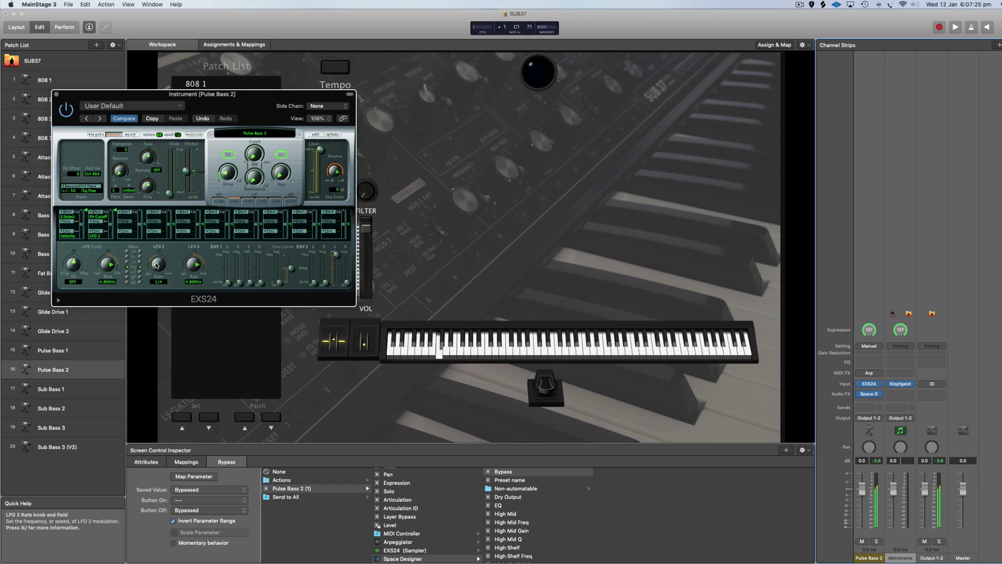
drag(155, 265, 158, 264)
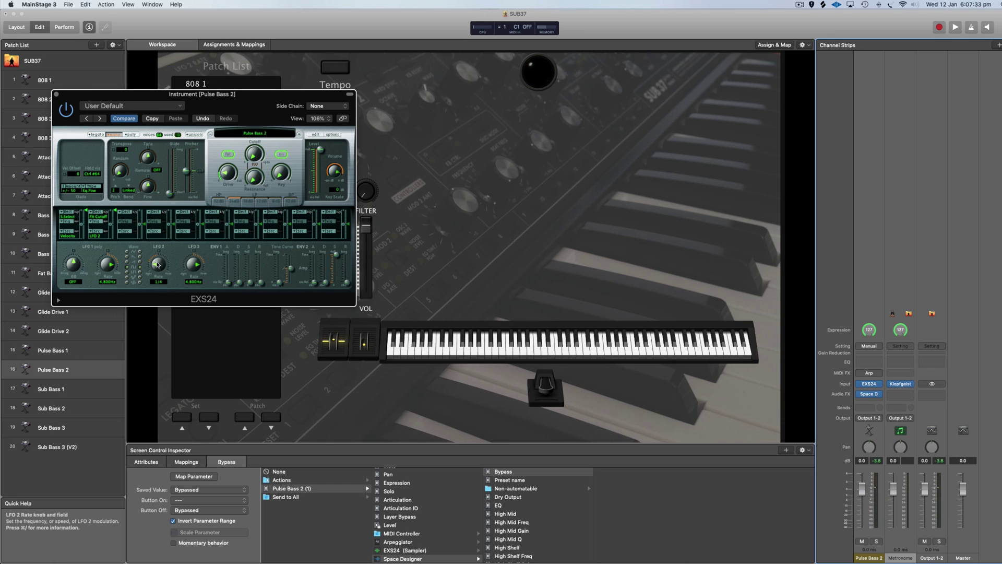